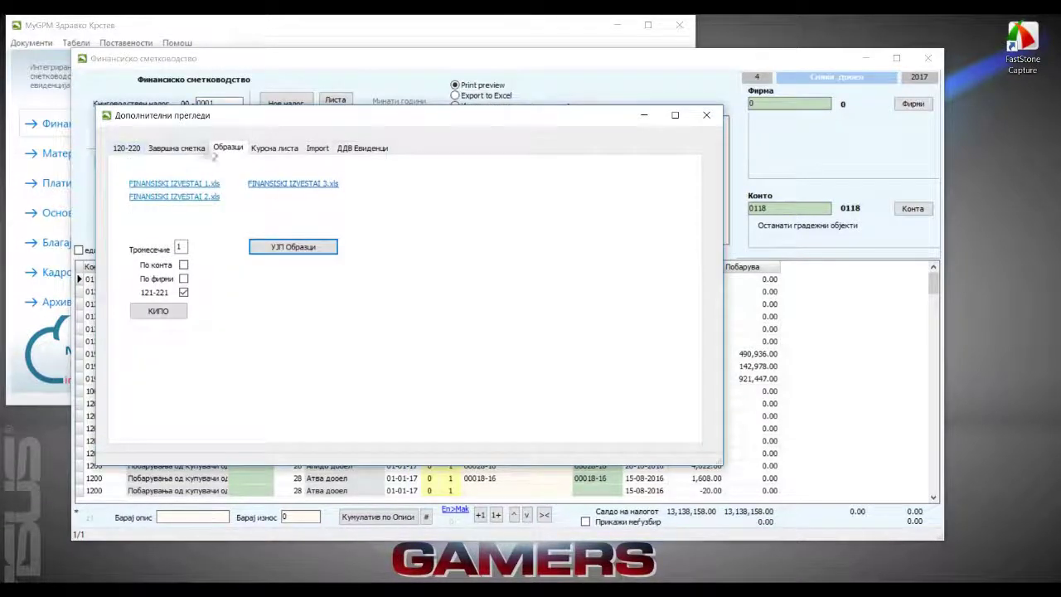
# Open the УЈП Образци tax forms window from the Образци page and create a new ДДВ-04 VAT return.
pyautogui.click(129, 149)
pyautogui.click(170, 149)
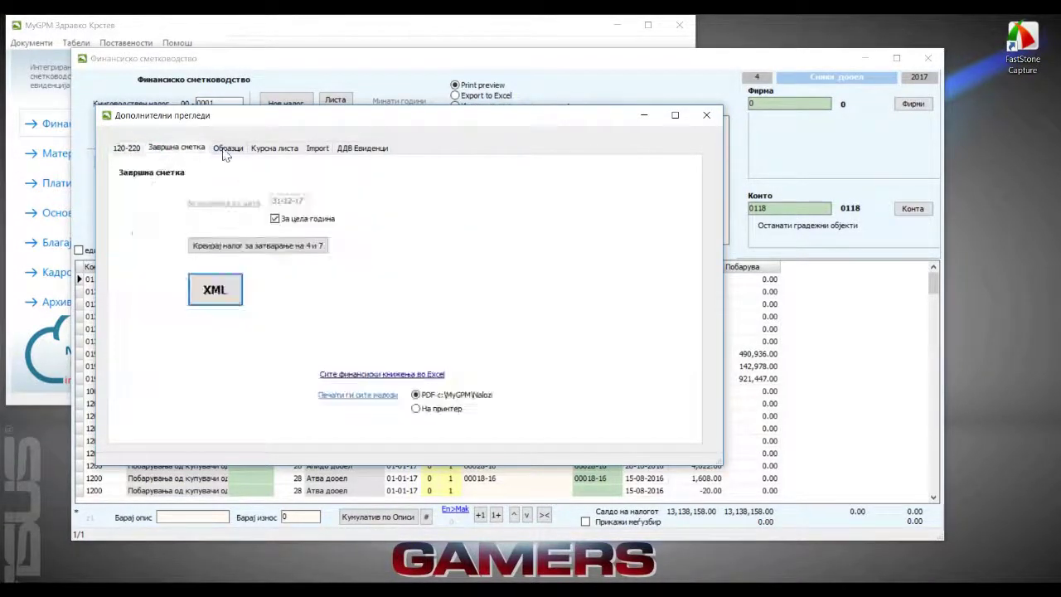
pyautogui.click(228, 148)
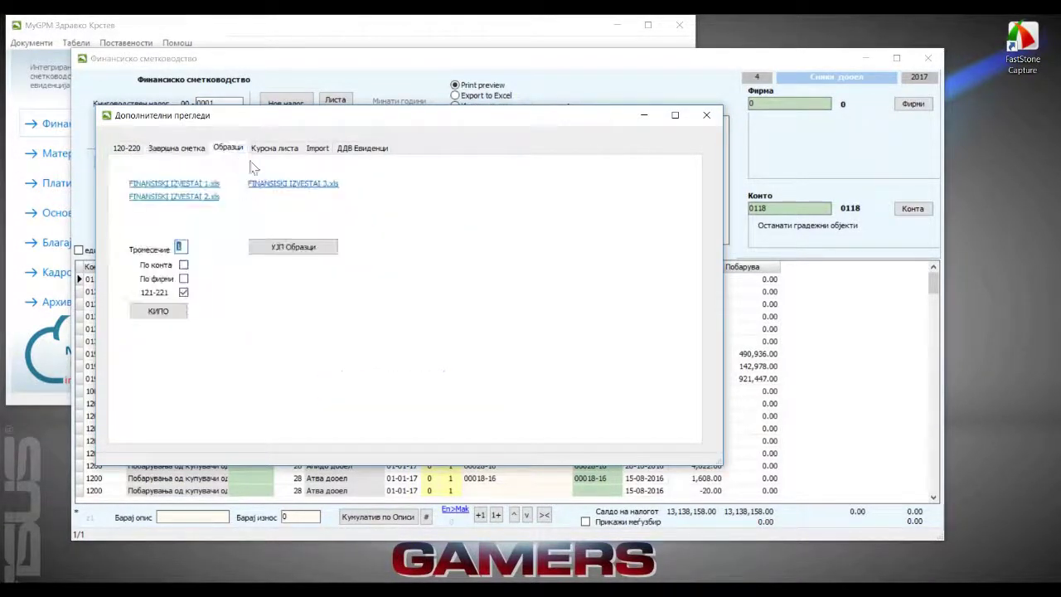
pyautogui.click(300, 251)
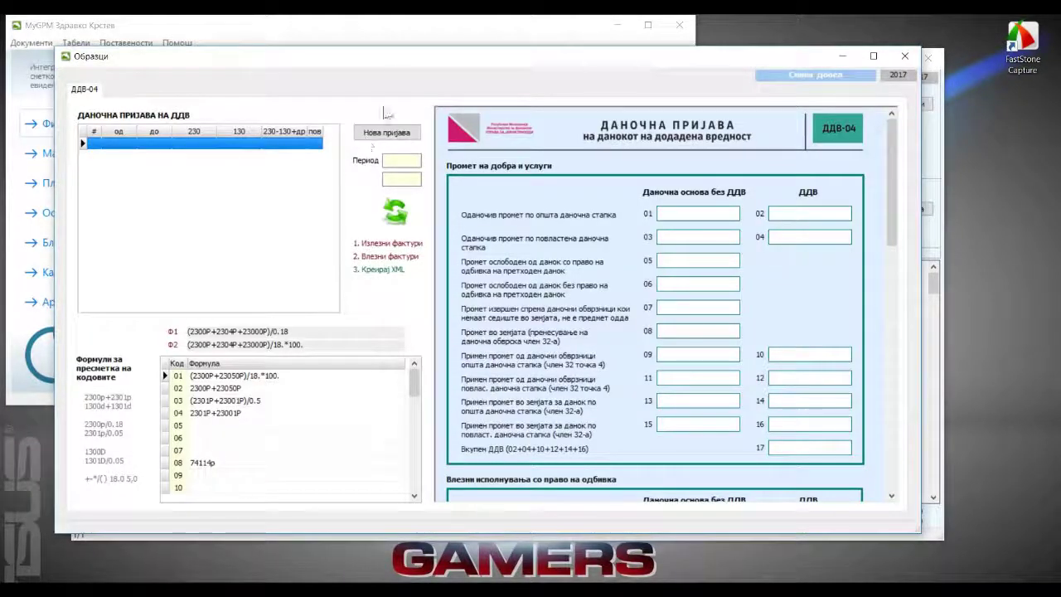
pyautogui.moveTo(396, 58); pyautogui.dragTo(418, 51)
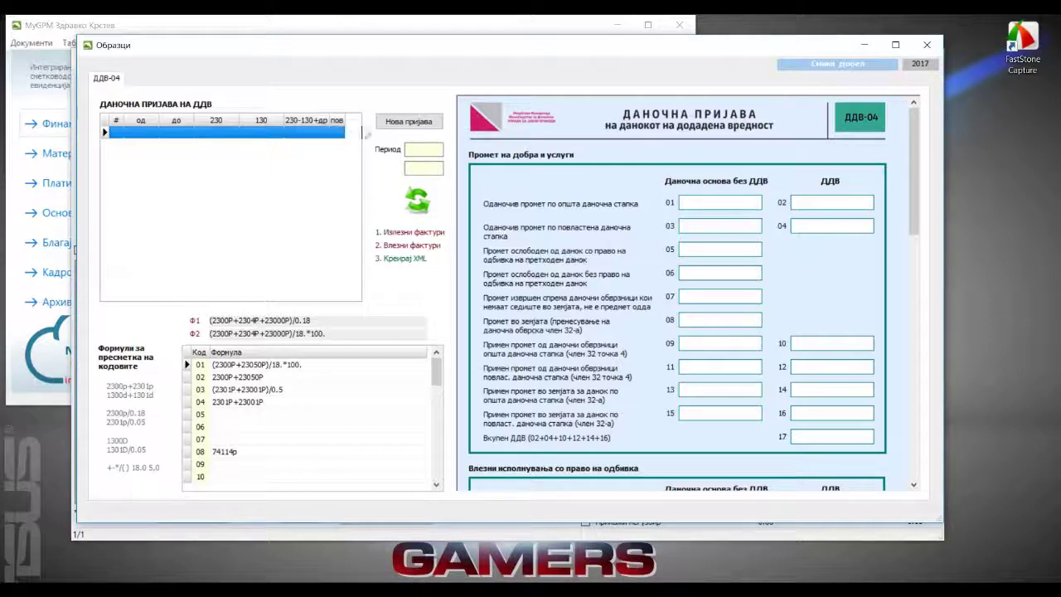
pyautogui.click(407, 123)
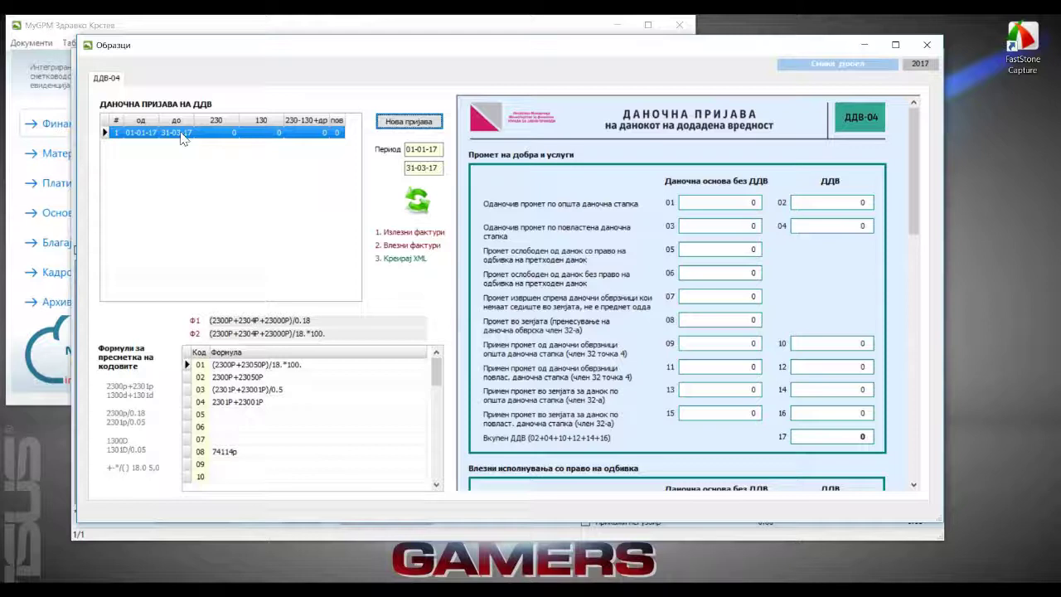
# Set the new return's period end to 31-01-17 and add another return for the following month.
pyautogui.click(421, 167)
pyautogui.click(424, 167)
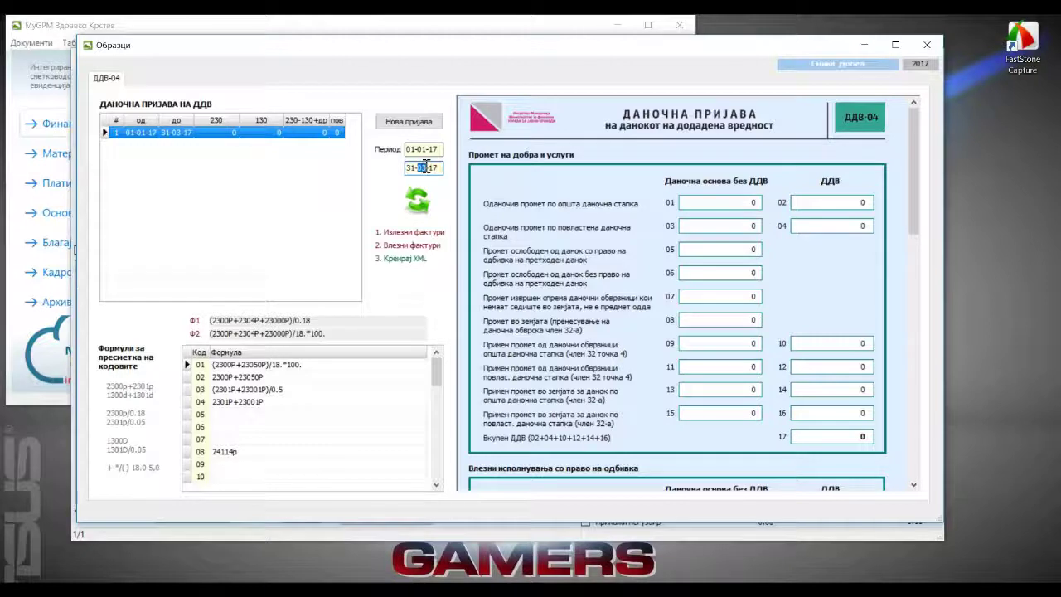
pyautogui.write('01')
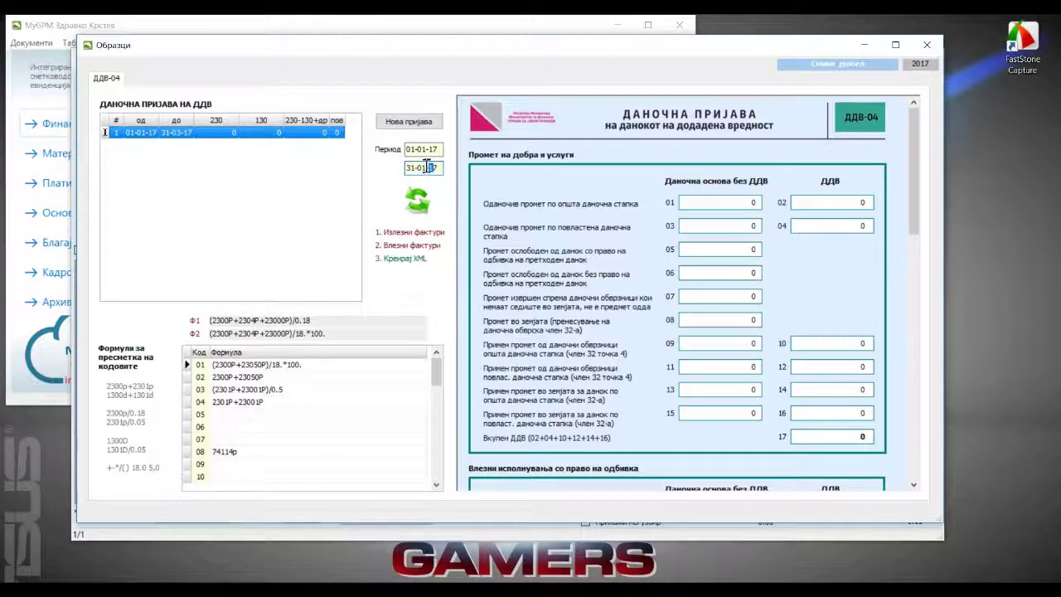
pyautogui.click(410, 124)
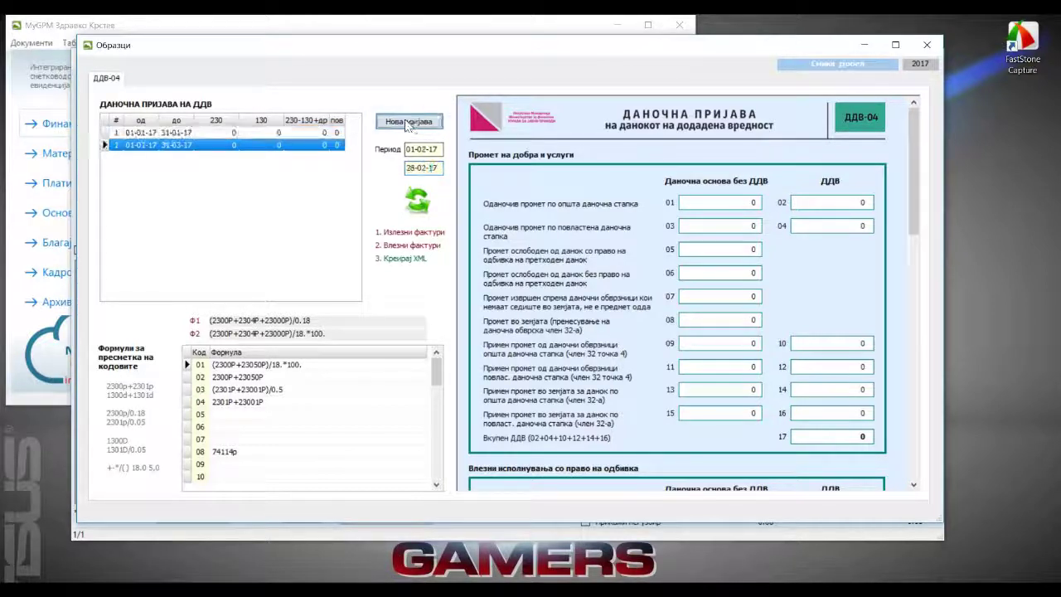
# Delete the second VAT return, covering February 2017, from the list.
pyautogui.click(191, 148)
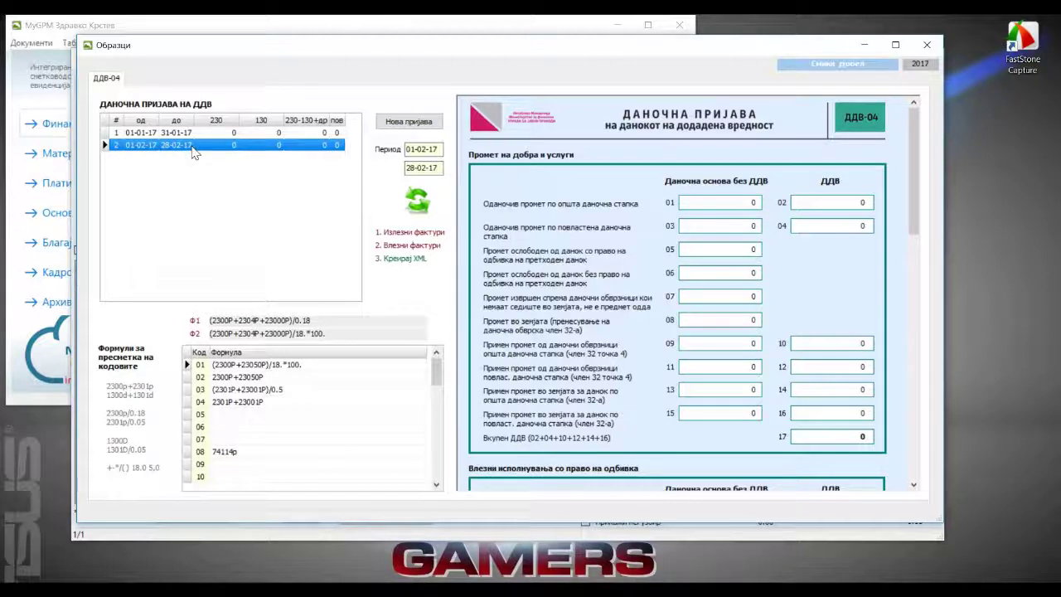
pyautogui.press('Delete')
pyautogui.press('Return')
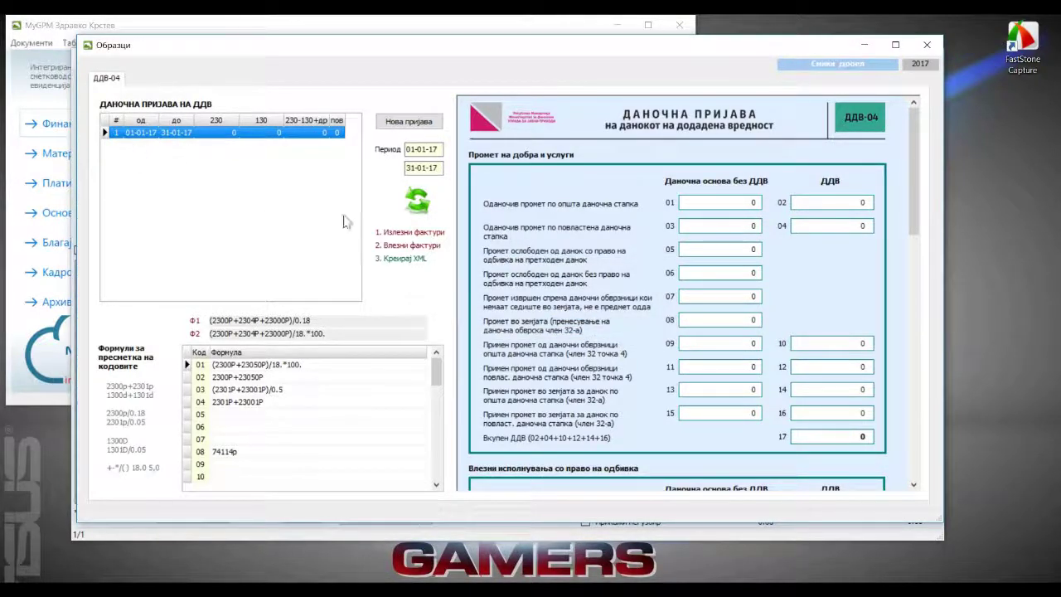
# Set the remaining return's period end to 31-03-17, add a return for the next quarter, and reselect the first return.
pyautogui.click(414, 167)
pyautogui.click(424, 168)
pyautogui.click(408, 122)
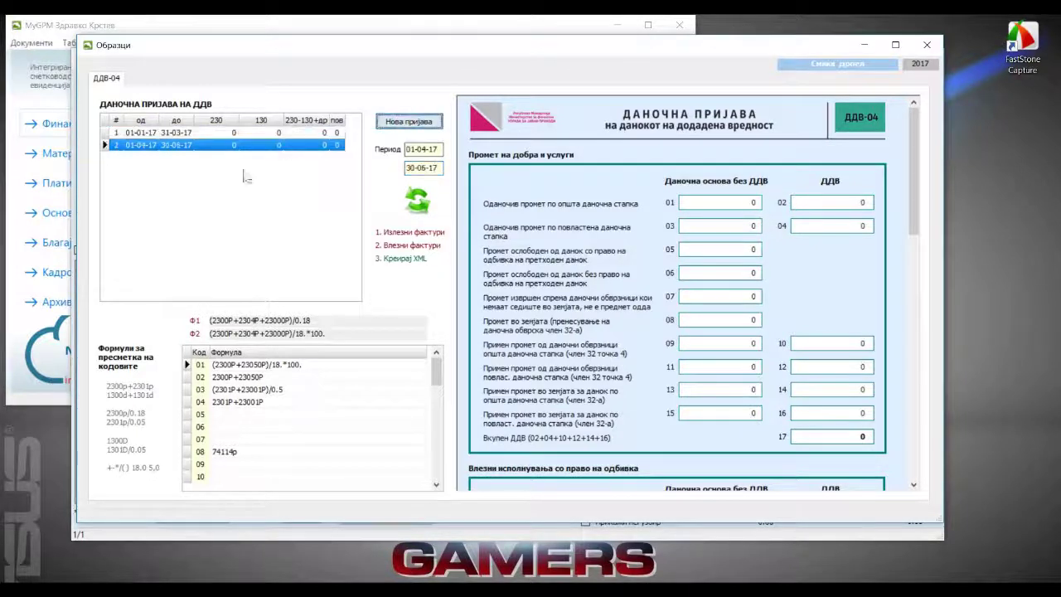
pyautogui.click(183, 134)
pyautogui.click(181, 145)
pyautogui.click(184, 135)
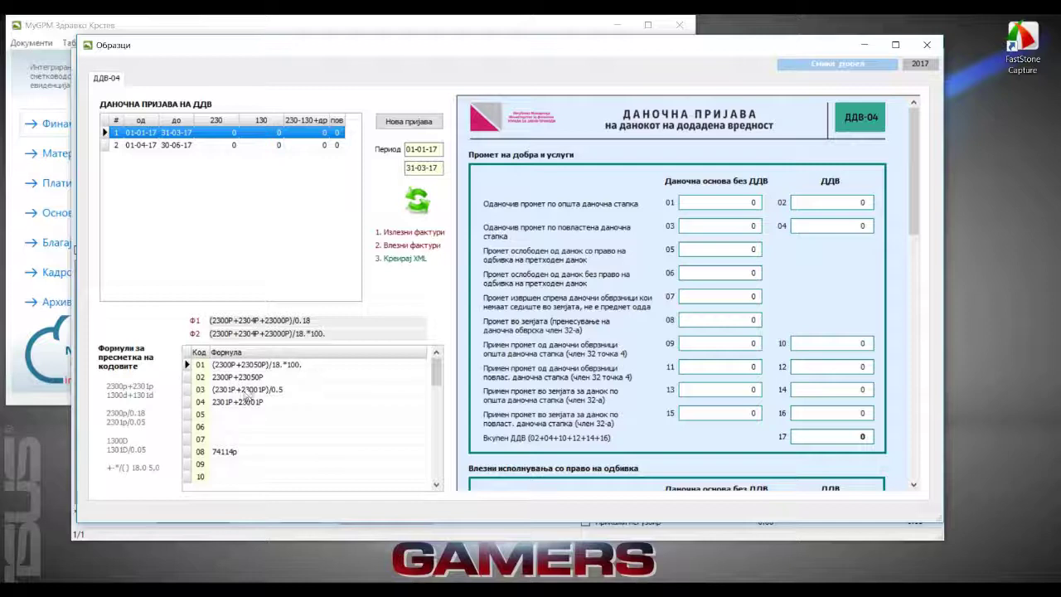
# Move the overlapping windows aside to view the company list in the main window, and bring the forms window back.
pyautogui.click(231, 48)
pyautogui.moveTo(230, 48); pyautogui.dragTo(541, 48)
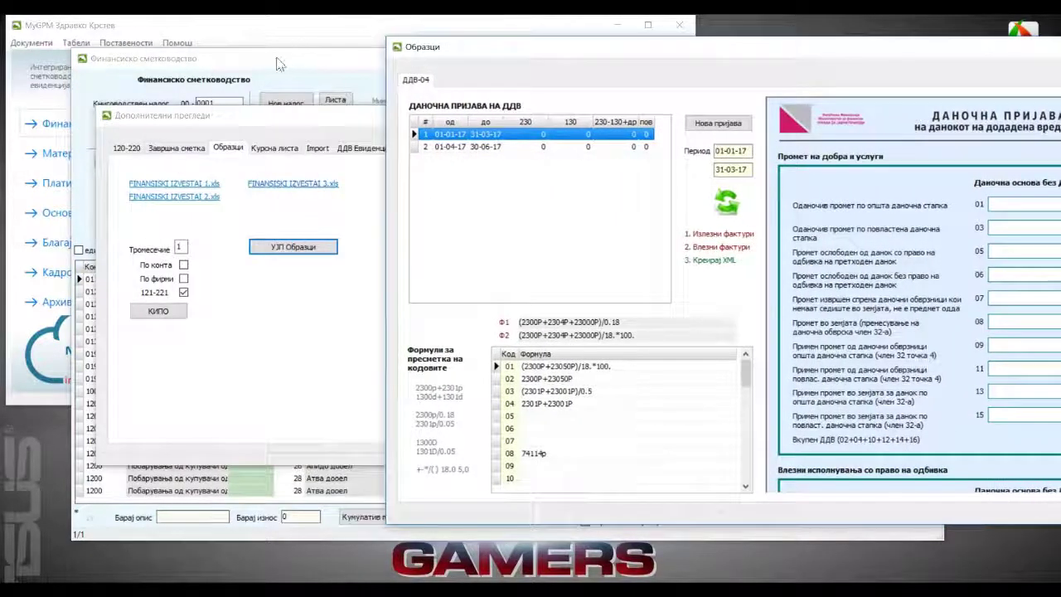
pyautogui.moveTo(248, 189); pyautogui.dragTo(247, 417)
pyautogui.moveTo(191, 115); pyautogui.dragTo(486, 441)
pyautogui.click(513, 48)
pyautogui.moveTo(513, 48); pyautogui.dragTo(592, 47)
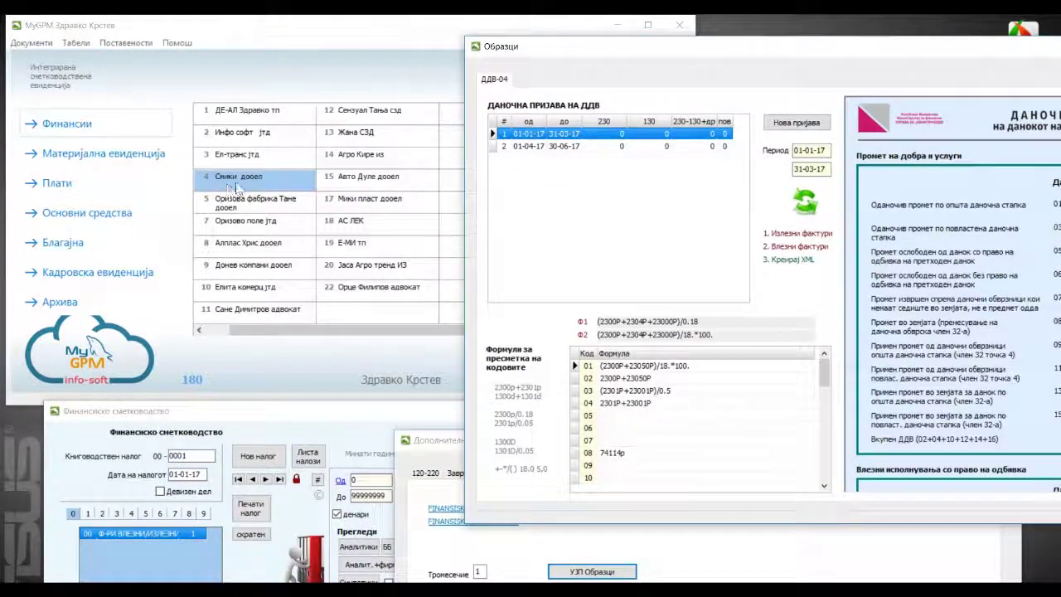
pyautogui.moveTo(655, 45); pyautogui.dragTo(249, 41)
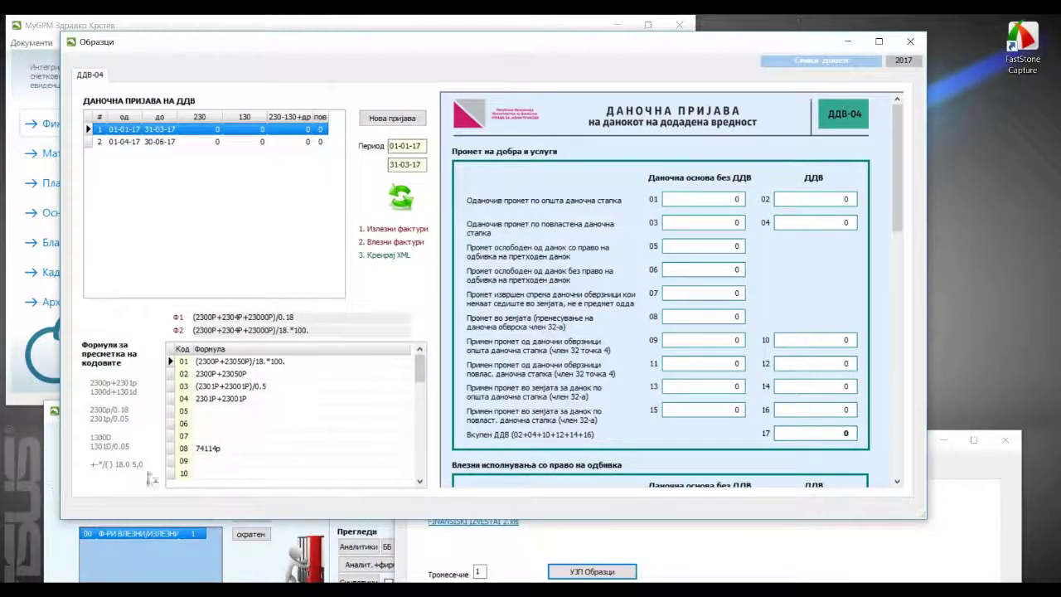
# Preview the cumulative report by analytical accounts, examine the VAT accounts in groups 130 and 230, and return to the forms window.
pyautogui.moveTo(247, 48); pyautogui.dragTo(689, 65)
pyautogui.moveTo(232, 413); pyautogui.dragTo(245, 59)
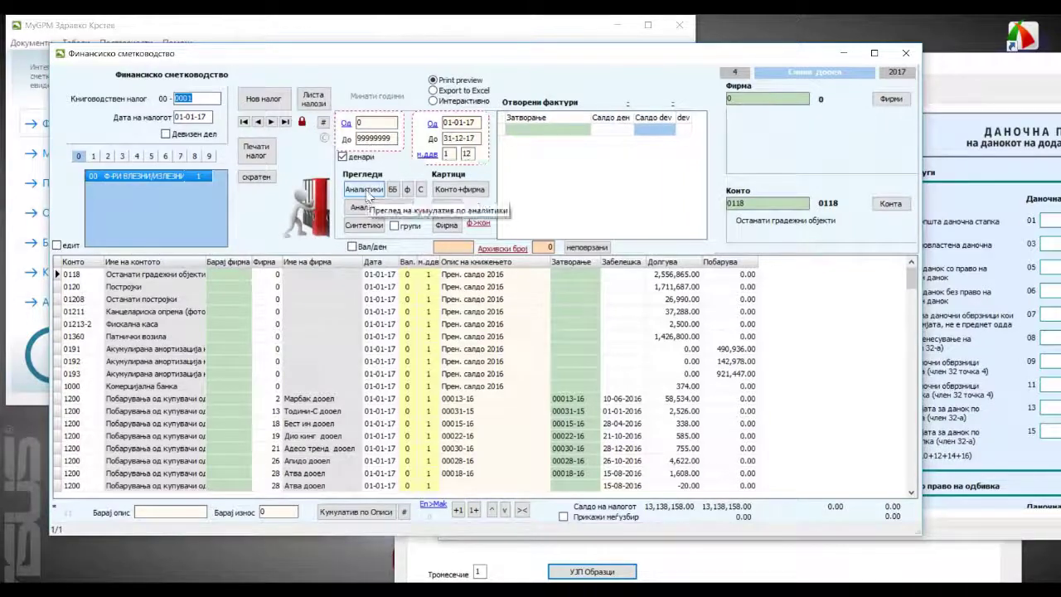
pyautogui.click(368, 193)
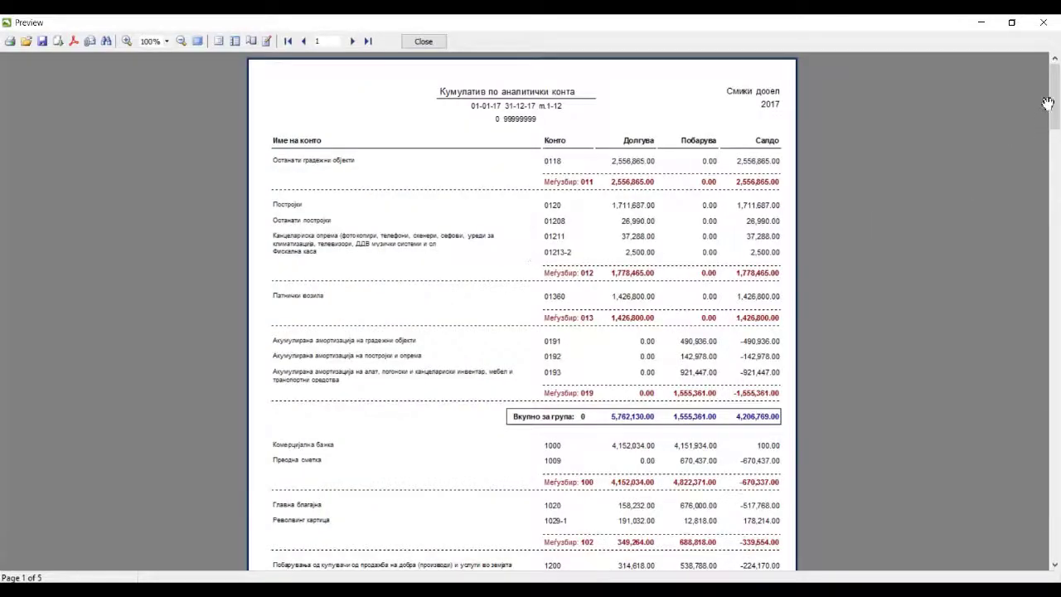
pyautogui.moveTo(1055, 98); pyautogui.dragTo(1056, 138)
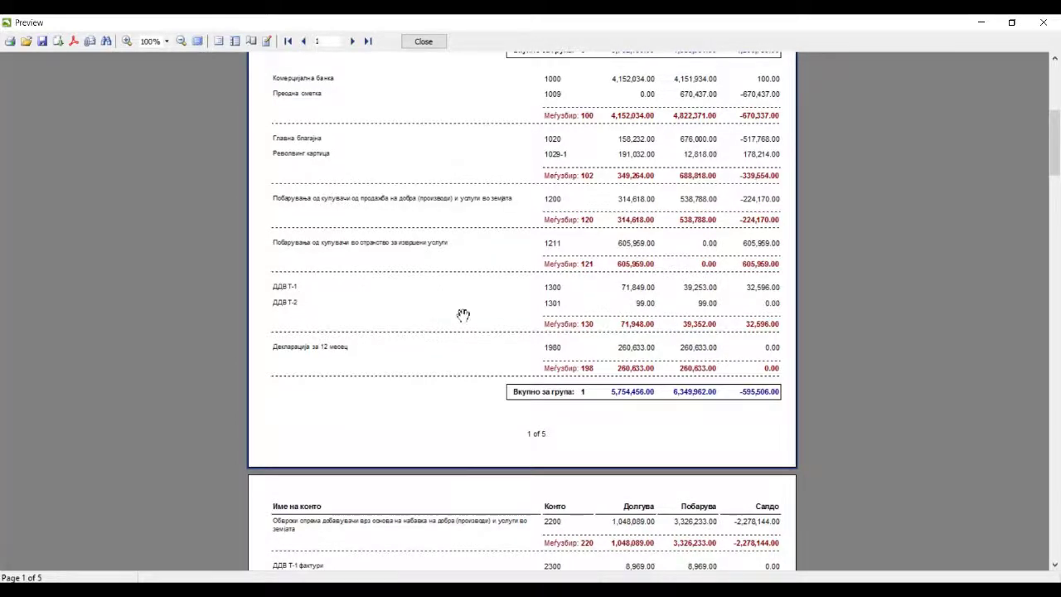
pyautogui.moveTo(1055, 119); pyautogui.dragTo(1055, 160)
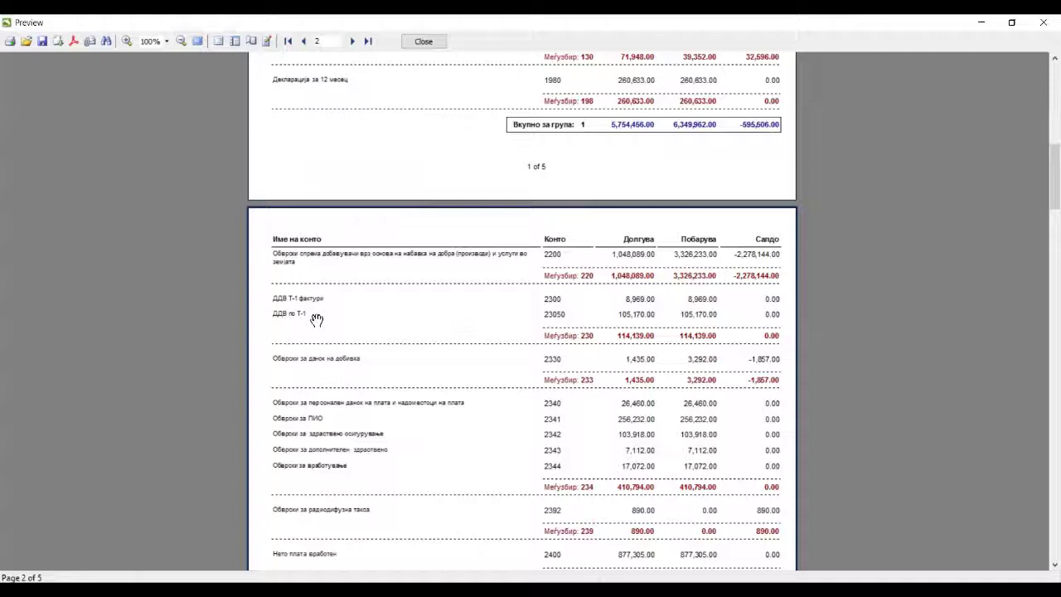
pyautogui.click(424, 41)
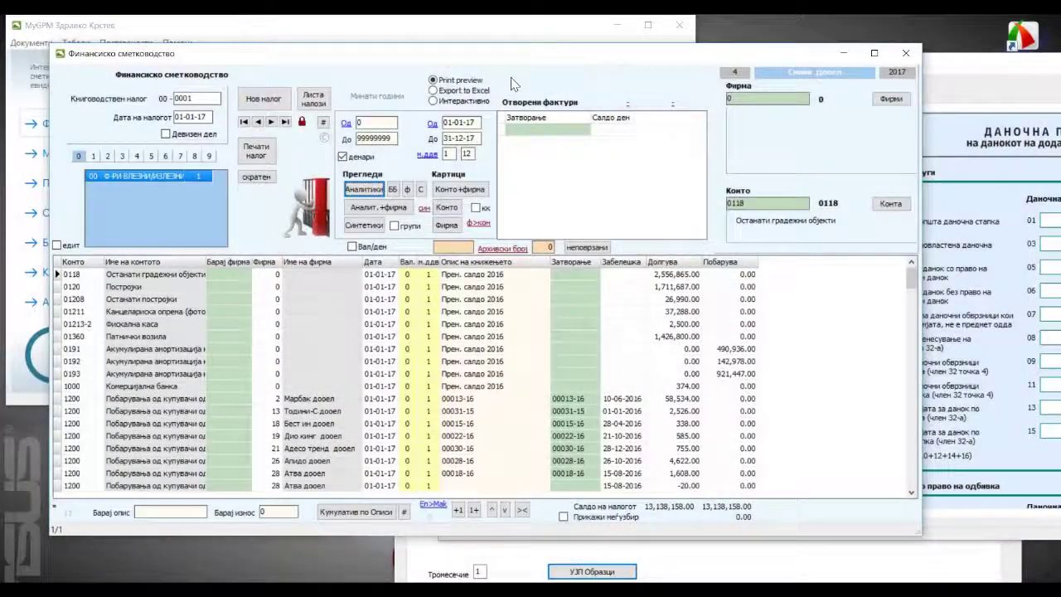
pyautogui.click(972, 71)
pyautogui.moveTo(972, 71); pyautogui.dragTo(611, 60)
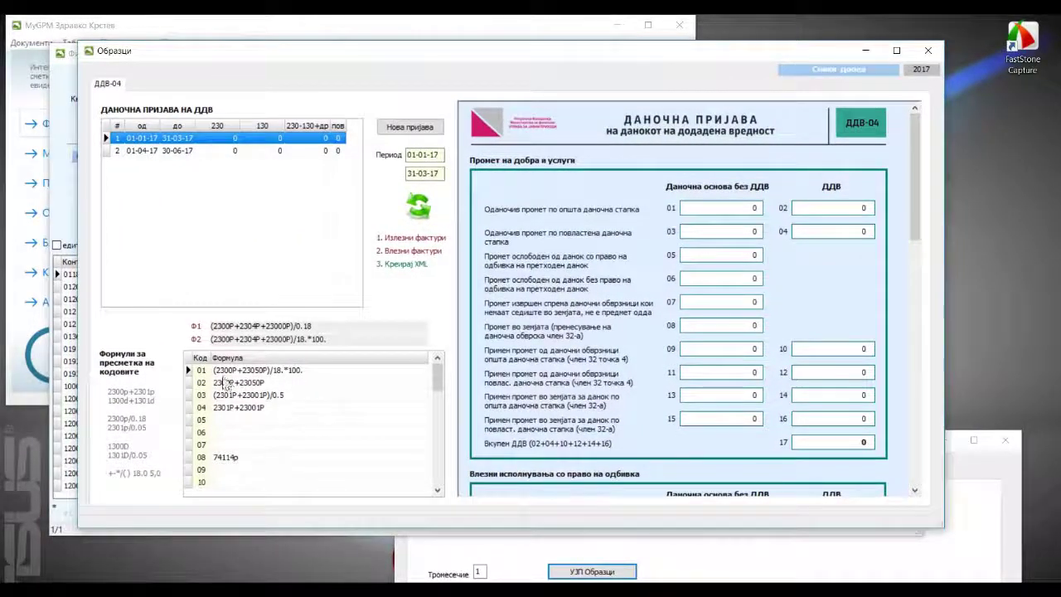
# Rewrite the formula for code 02 as 2300P+20050P and recalculate the first-quarter VAT return.
pyautogui.click(266, 371)
pyautogui.click(289, 373)
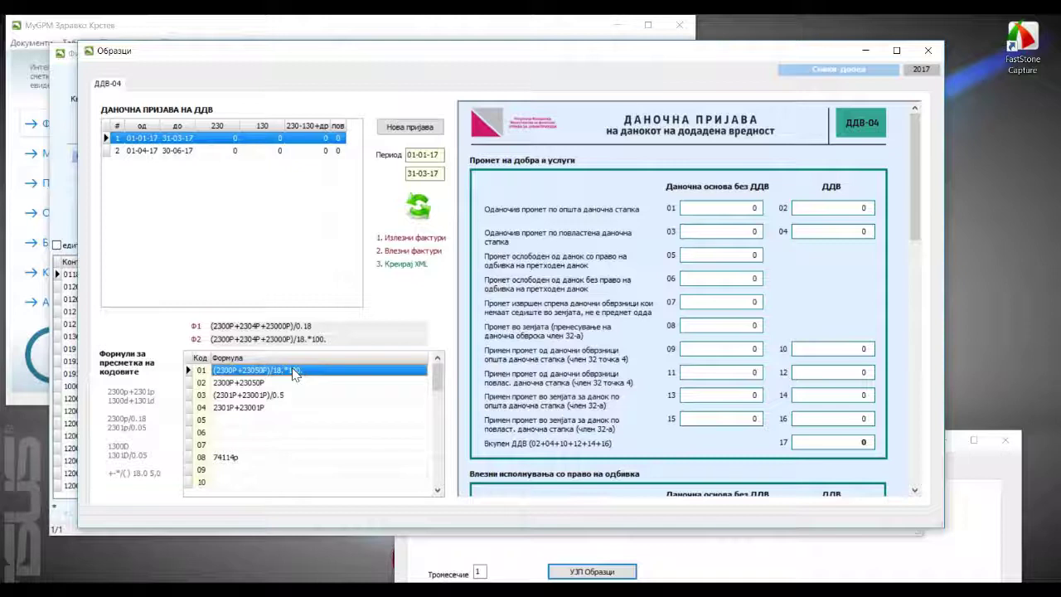
pyautogui.click(263, 383)
pyautogui.click(266, 384)
pyautogui.press('BackSpace')
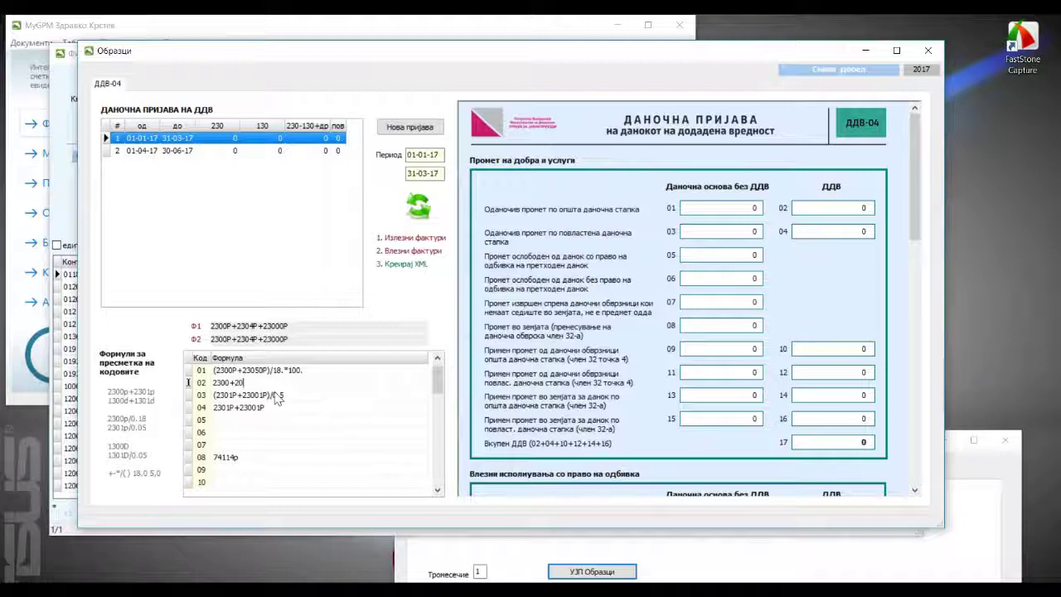
pyautogui.write('50P')
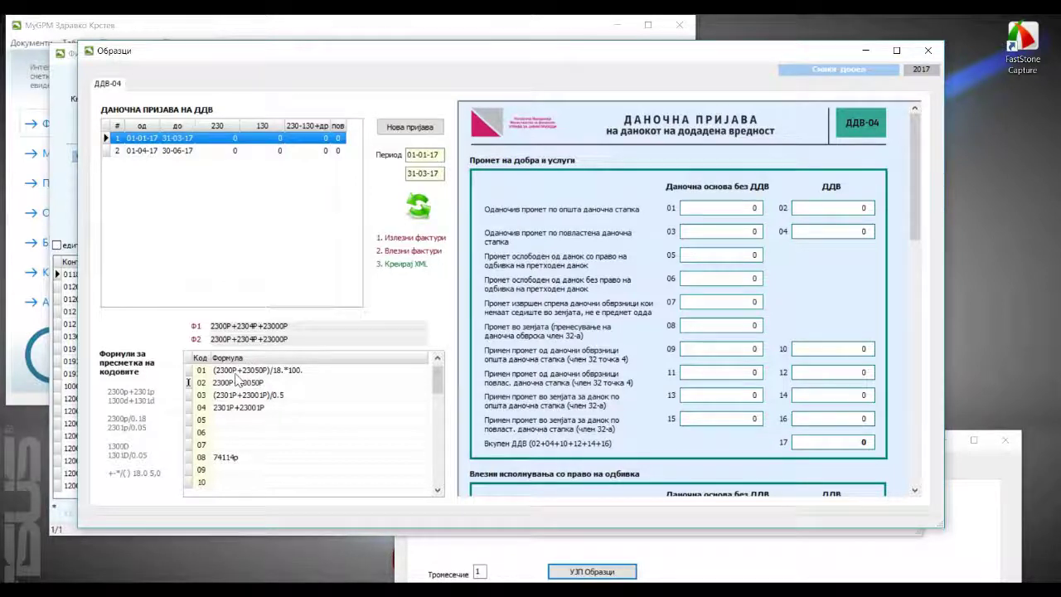
pyautogui.click(278, 379)
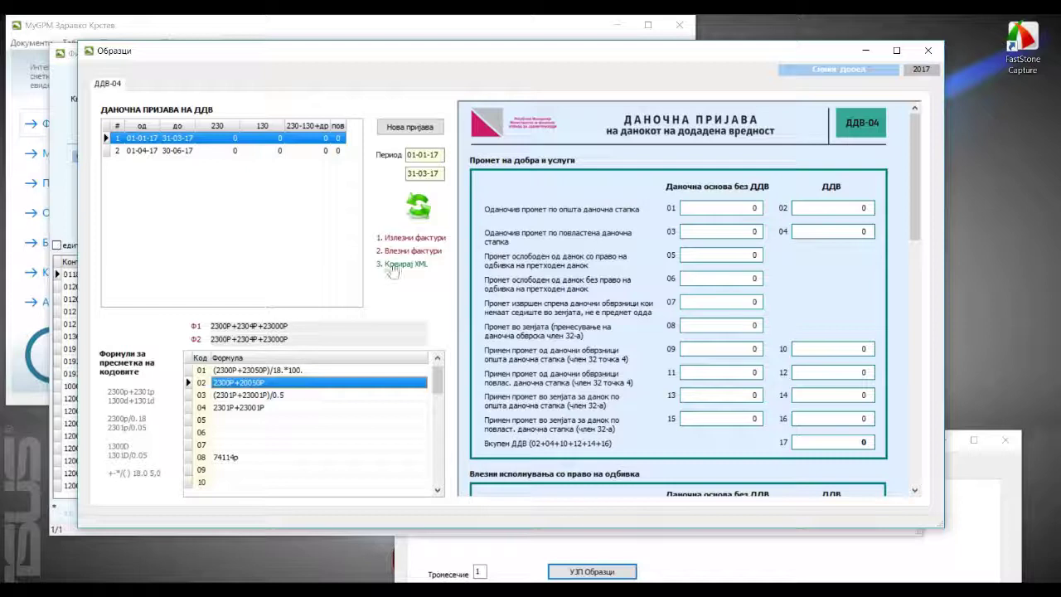
pyautogui.click(417, 208)
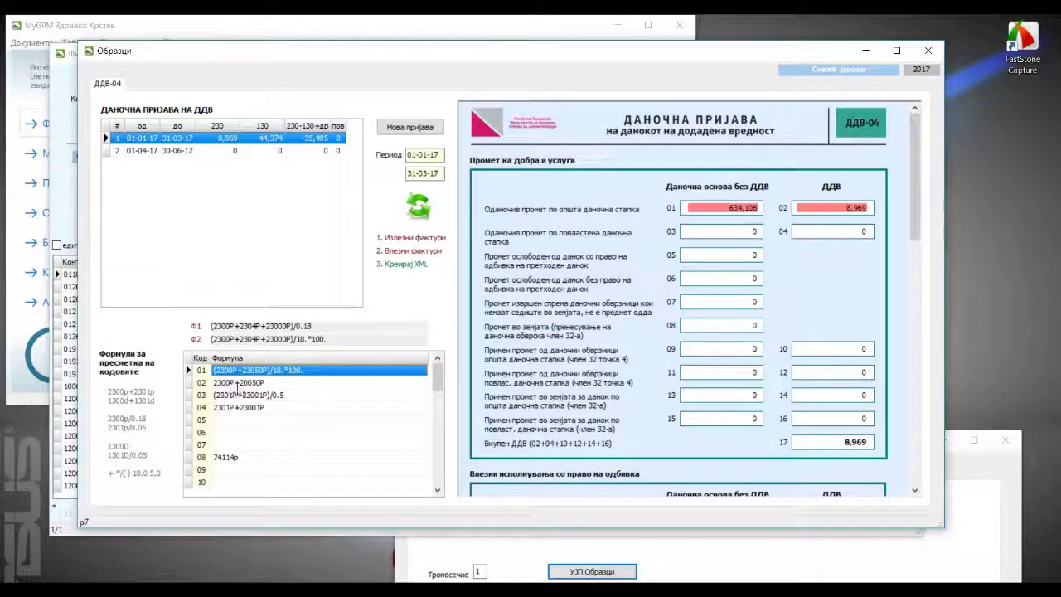
# Correct the code 02 formula to 2300P+23050P and recalculate the first-quarter VAT return.
pyautogui.click(251, 384)
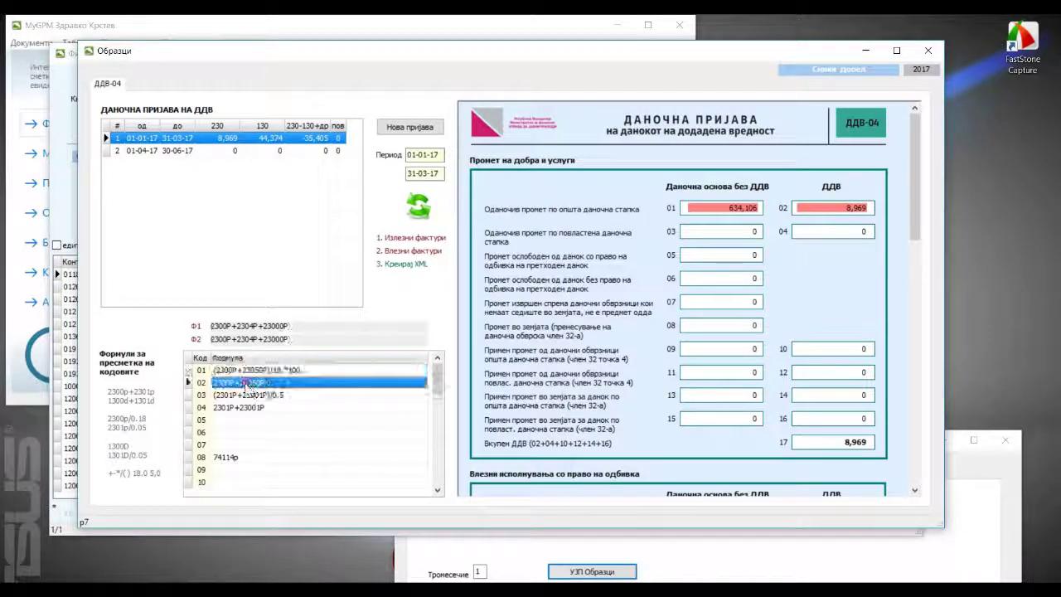
pyautogui.moveTo(236, 382); pyautogui.dragTo(262, 379)
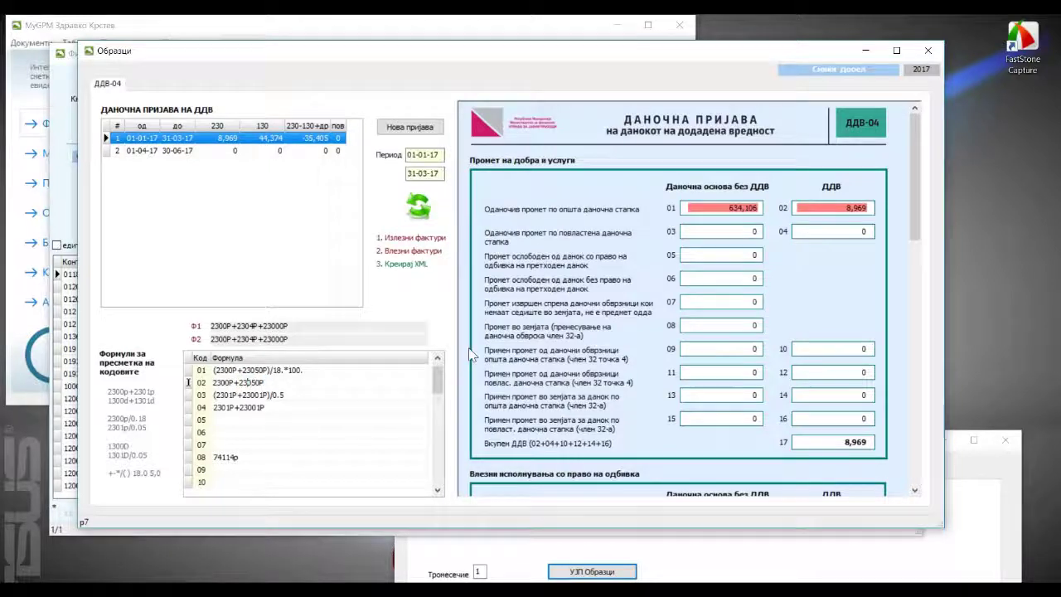
pyautogui.press('Up')
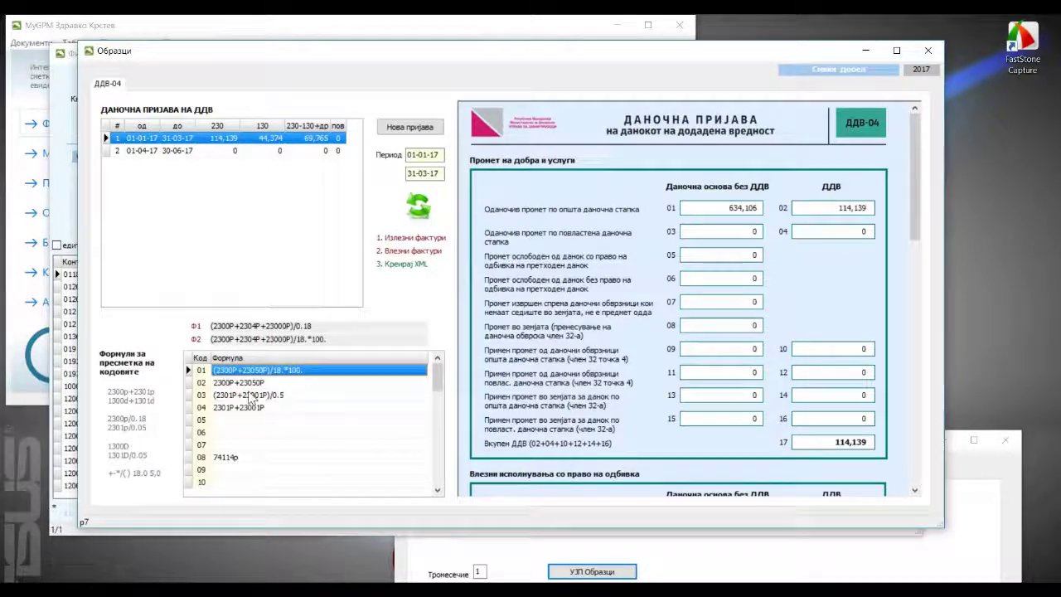
pyautogui.press('Down')
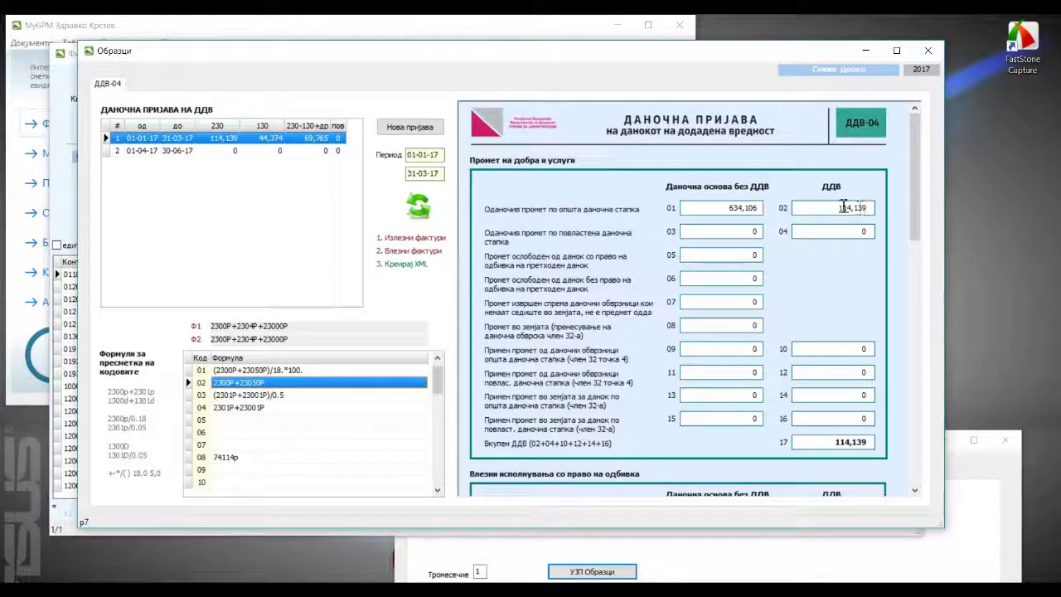
# Preview the analytical accounts report for accounts from 2300 to 2300999 in the financial accounting window.
pyautogui.moveTo(217, 51); pyautogui.dragTo(477, 53)
pyautogui.moveTo(322, 61); pyautogui.dragTo(262, 72)
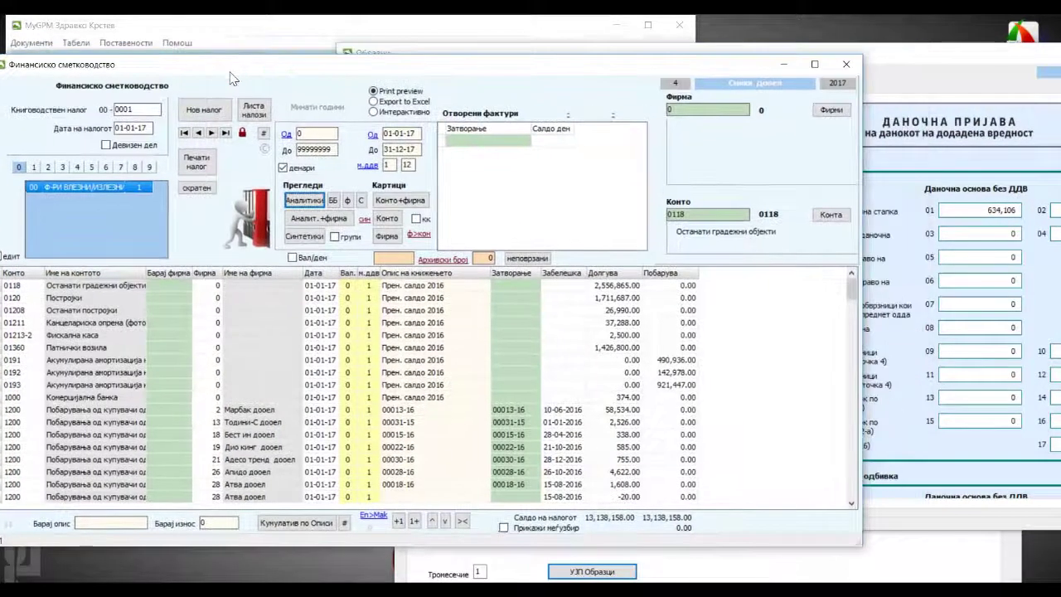
pyautogui.click(309, 135)
pyautogui.write('2300')
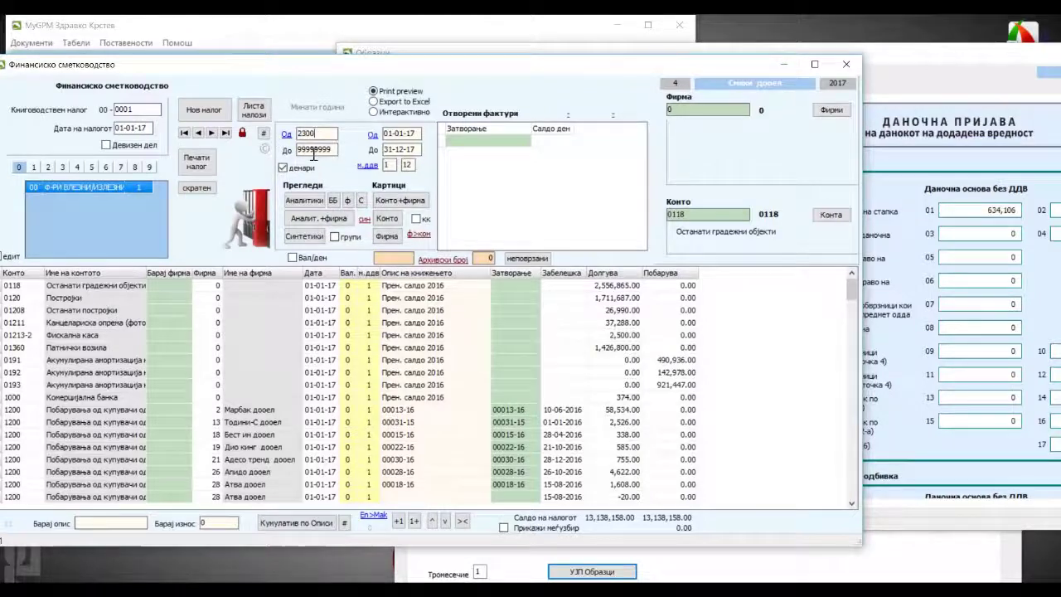
pyautogui.press('Tab')
pyautogui.write('23')
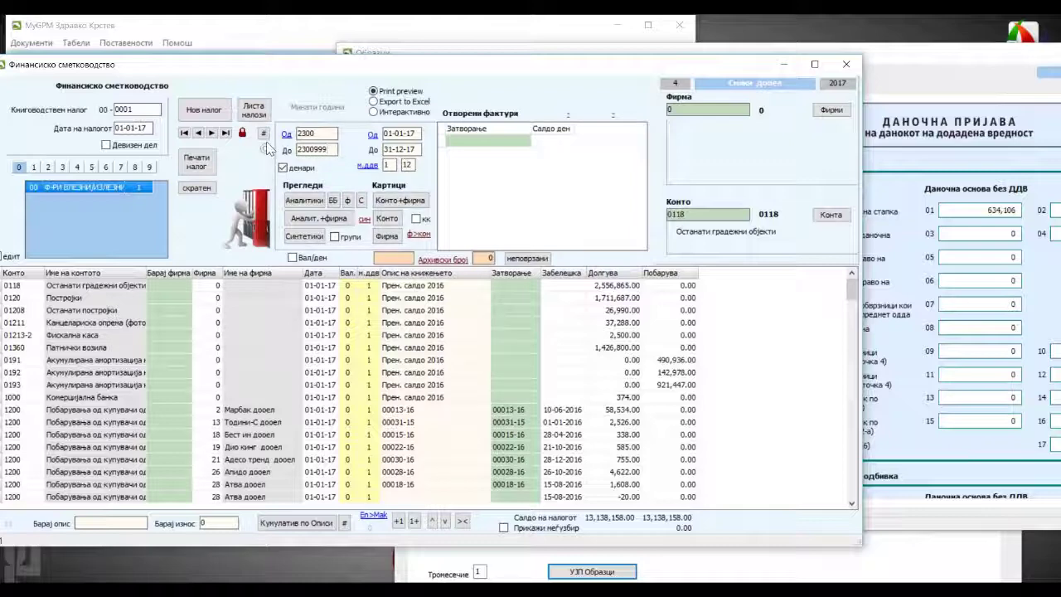
pyautogui.click(305, 201)
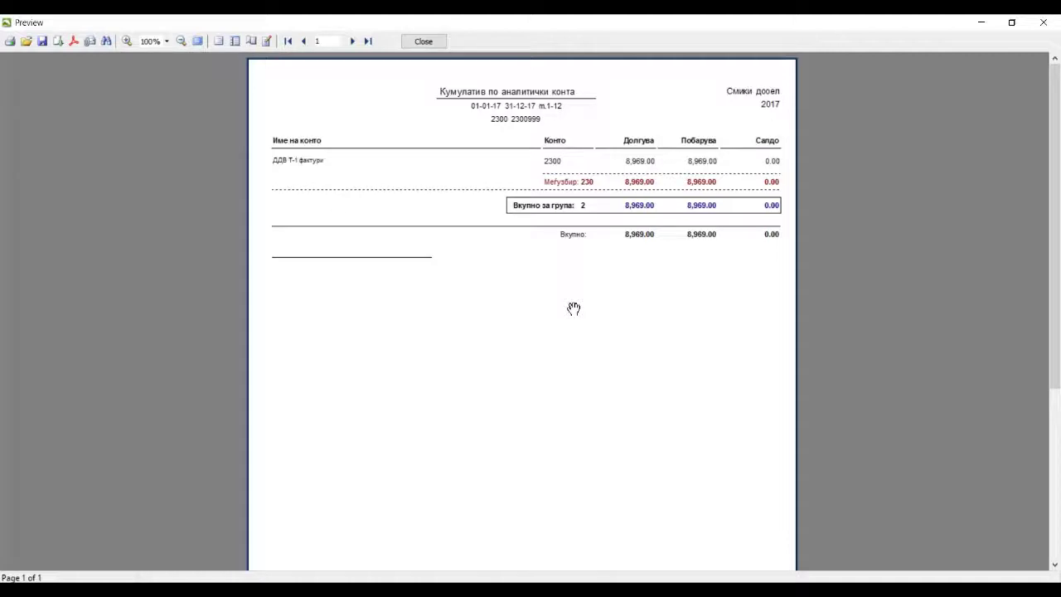
pyautogui.click(423, 41)
# Preview the analytical accounts report for accounts from 2300 to 23999, close it, and return to the forms window.
pyautogui.moveTo(309, 148); pyautogui.dragTo(363, 146)
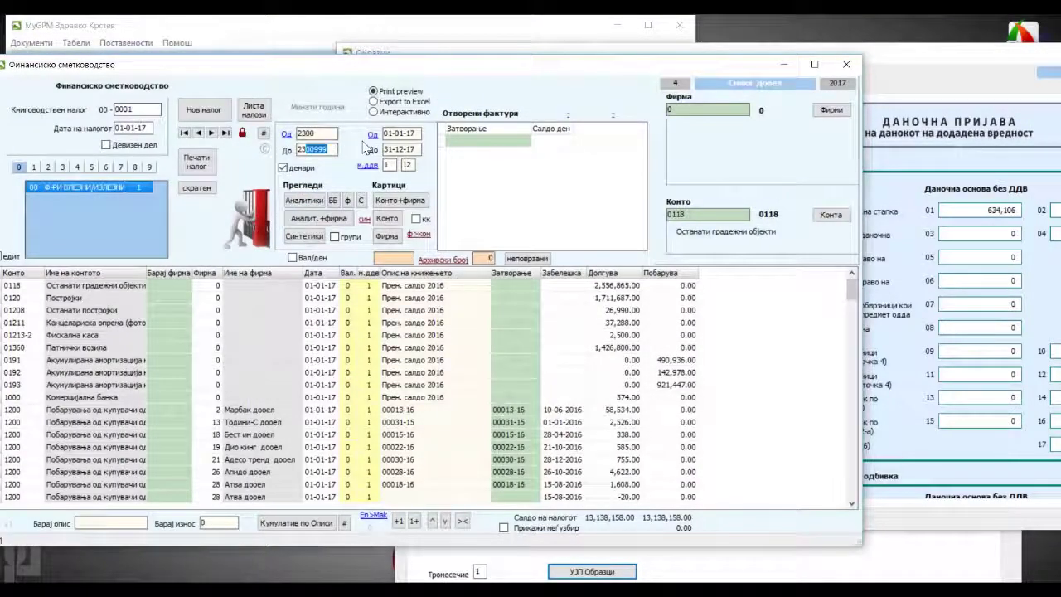
pyautogui.write('999')
pyautogui.click(304, 200)
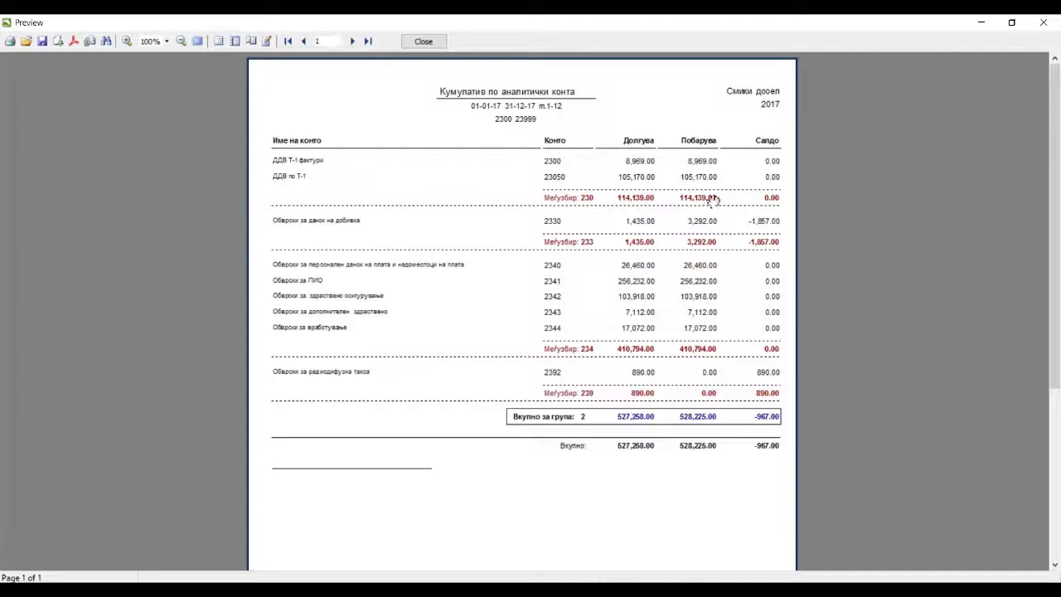
pyautogui.click(423, 40)
pyautogui.doubleClick(874, 64)
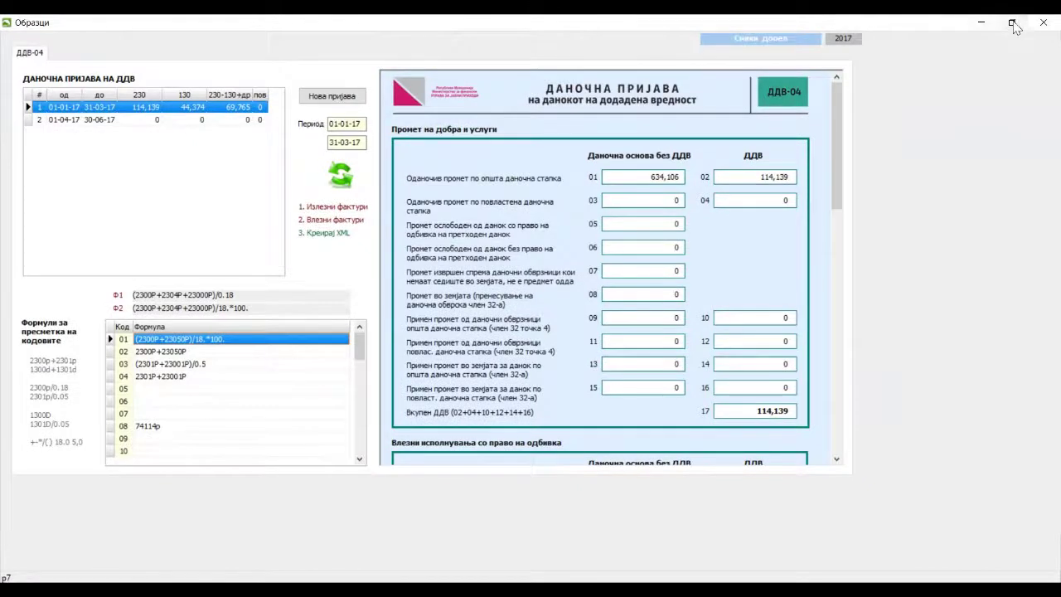
pyautogui.click(1011, 22)
pyautogui.moveTo(787, 47); pyautogui.dragTo(377, 42)
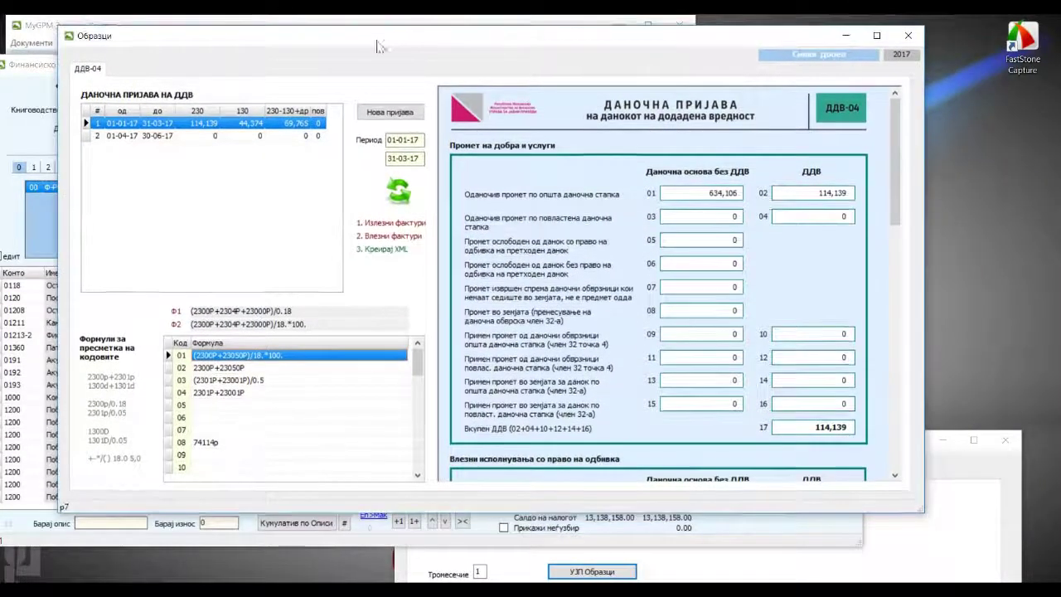
# Shorten the formula for code 02 to 230p and recalculate the first-quarter VAT return.
pyautogui.click(204, 370)
pyautogui.click(204, 370)
pyautogui.moveTo(203, 371); pyautogui.dragTo(263, 365)
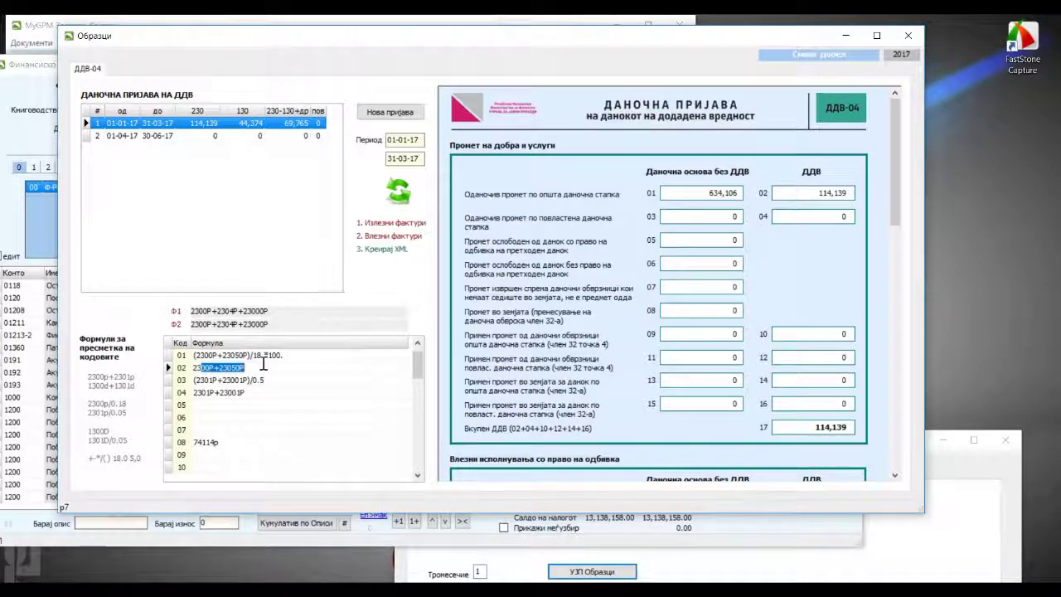
pyautogui.write('p')
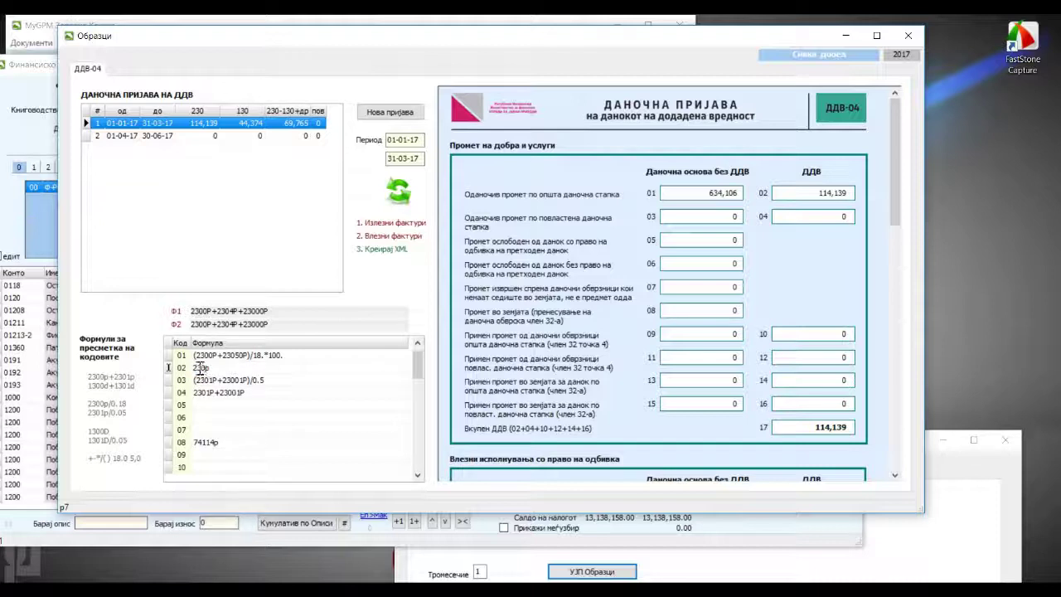
pyautogui.write('0')
pyautogui.moveTo(209, 368); pyautogui.dragTo(253, 367)
pyautogui.click(398, 190)
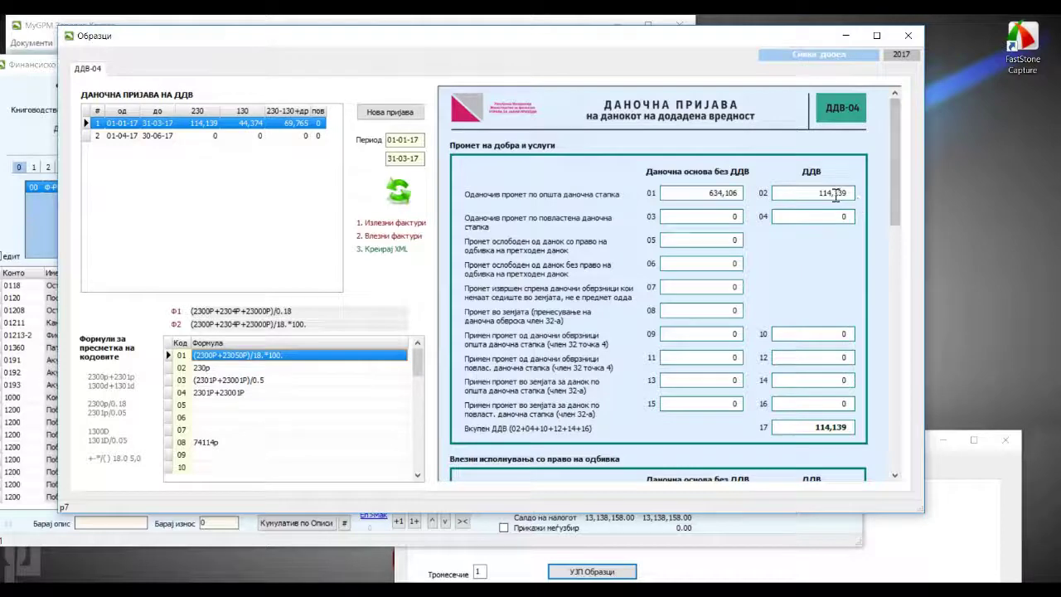
# Preview the analytical accounts report for accounts from 230 to 230999, close it, and bring the forms window back to the front.
pyautogui.moveTo(226, 36); pyautogui.dragTo(622, 40)
pyautogui.moveTo(241, 64); pyautogui.dragTo(272, 50)
pyautogui.moveTo(375, 113); pyautogui.dragTo(369, 113)
pyautogui.press('BackSpace')
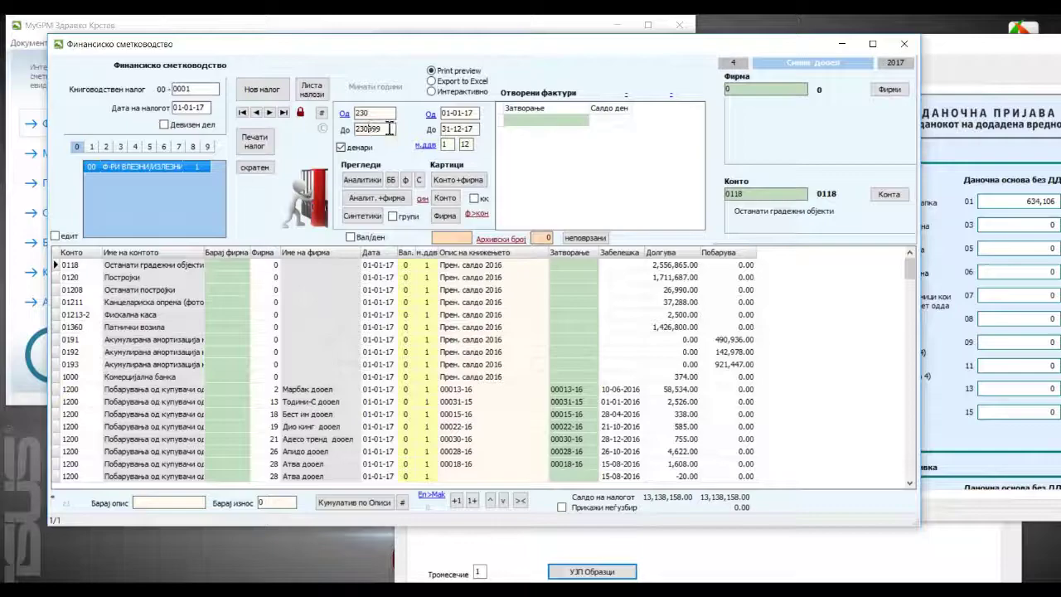
pyautogui.click(370, 182)
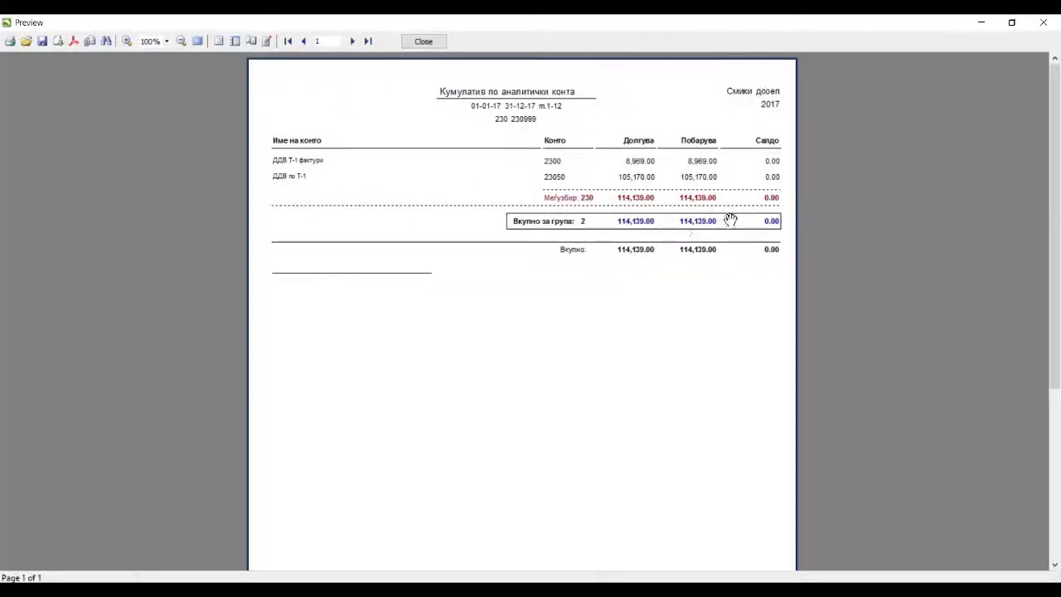
pyautogui.click(421, 43)
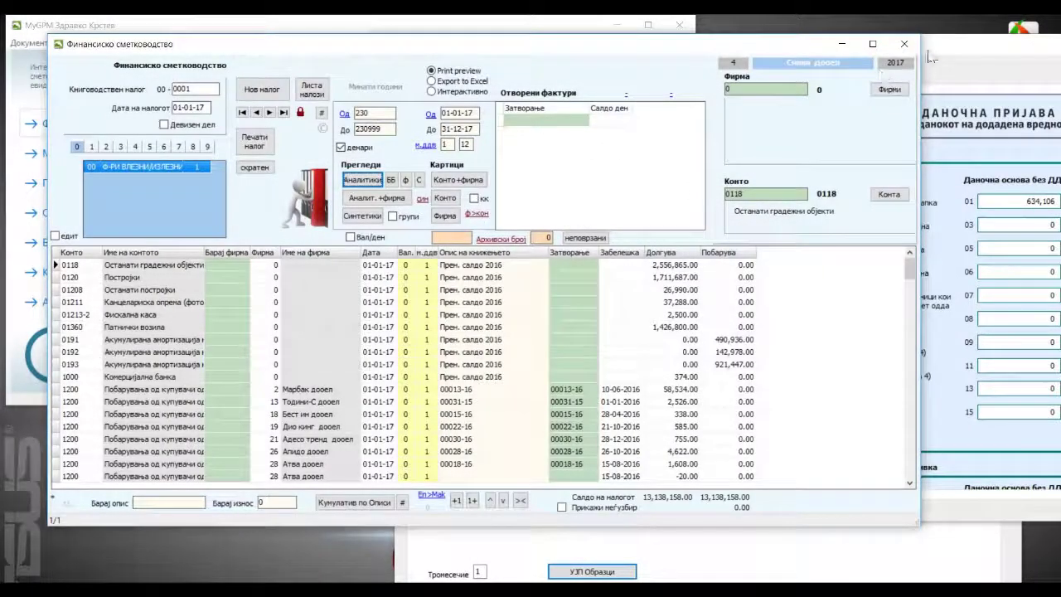
pyautogui.click(930, 56)
pyautogui.moveTo(976, 48); pyautogui.dragTo(689, 47)
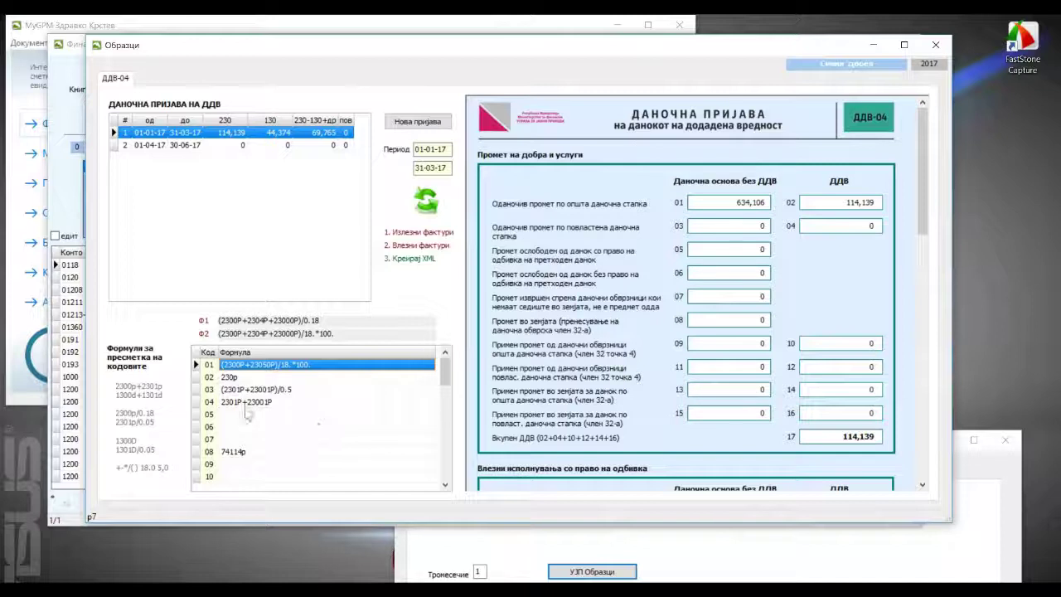
# Apply the suggested formula Ф1, (2300P+2304P+23000P)/0.18, to code 01.
pyautogui.click(240, 365)
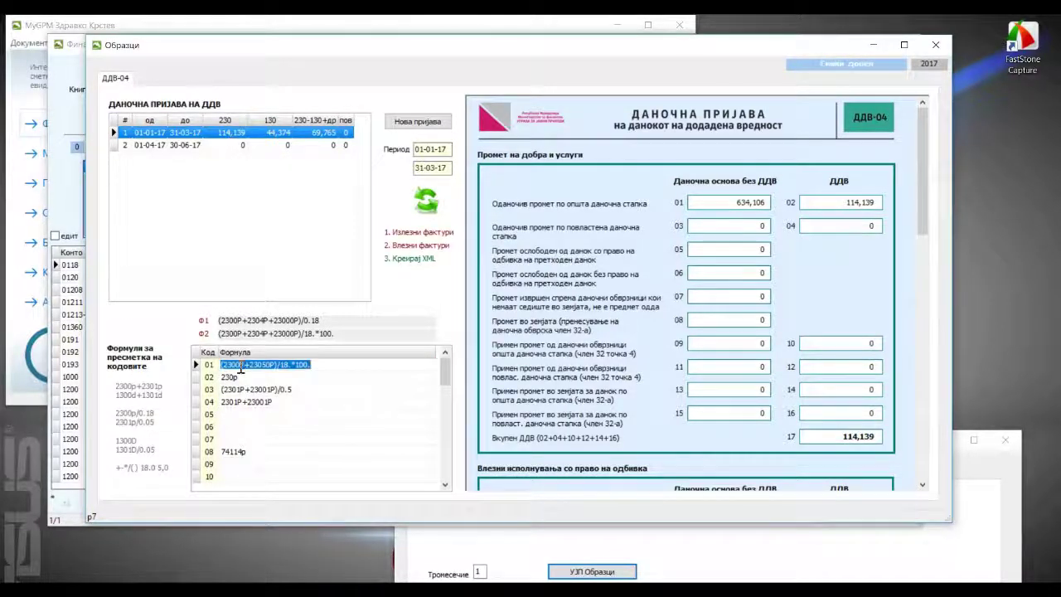
pyautogui.moveTo(240, 365); pyautogui.dragTo(222, 365)
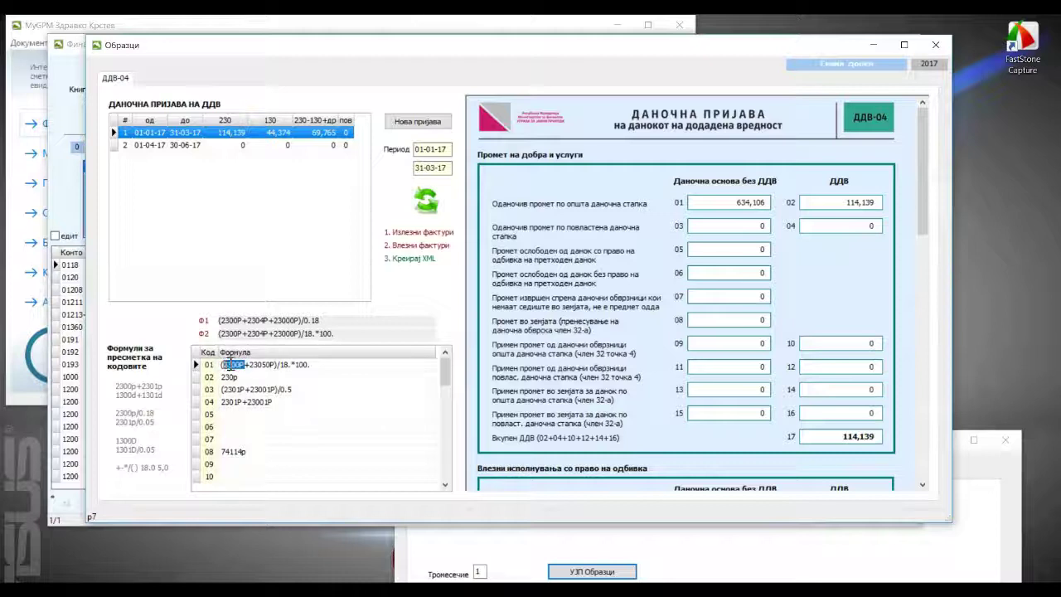
pyautogui.moveTo(240, 364); pyautogui.dragTo(227, 365)
pyautogui.click(262, 379)
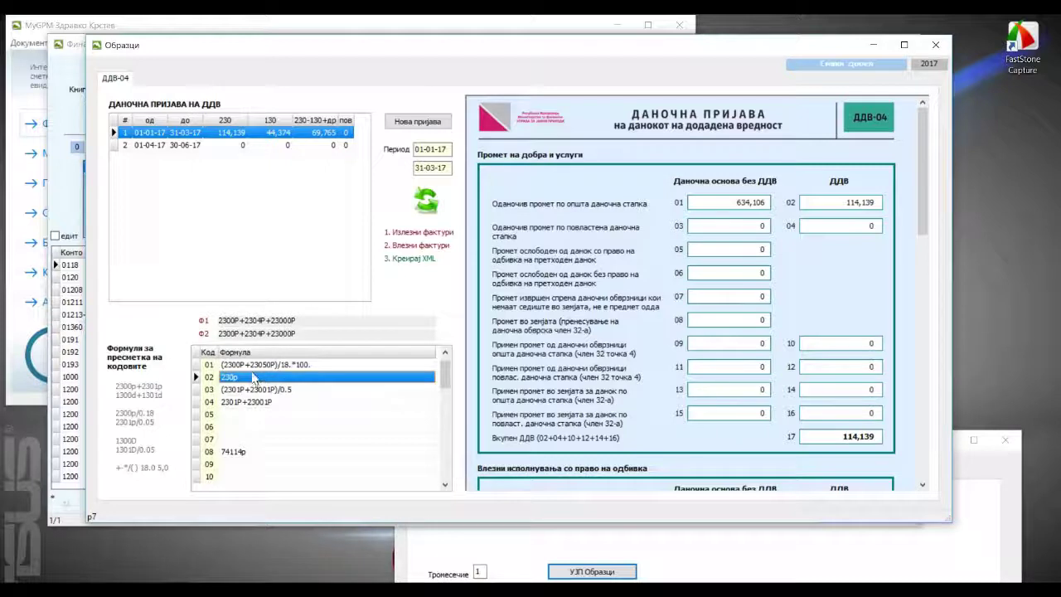
pyautogui.click(259, 366)
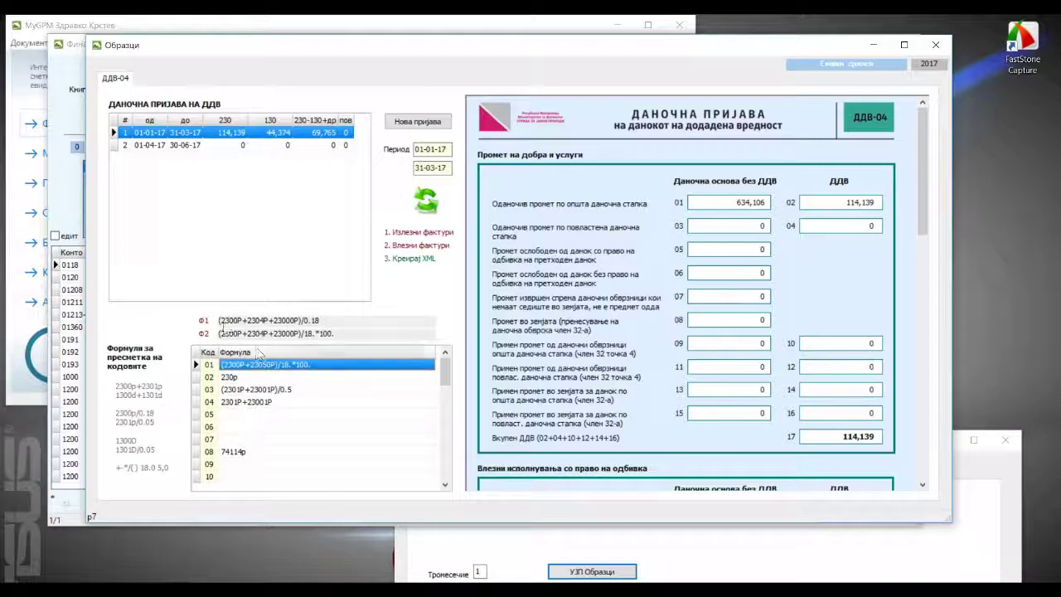
pyautogui.click(203, 321)
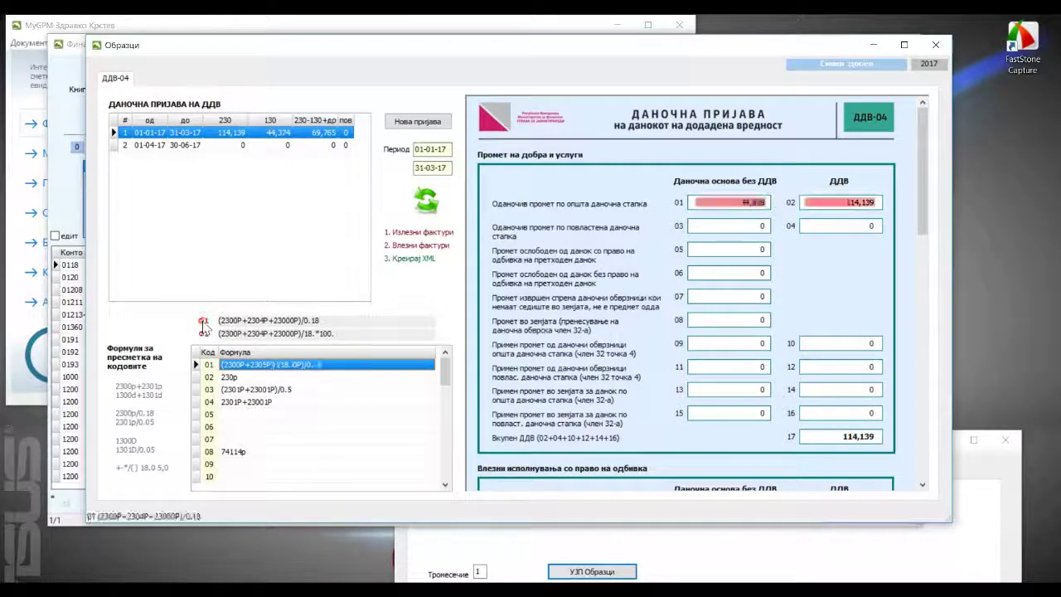
# Rewrite the formula for code 02 as 2300P+23050P.
pyautogui.click(246, 378)
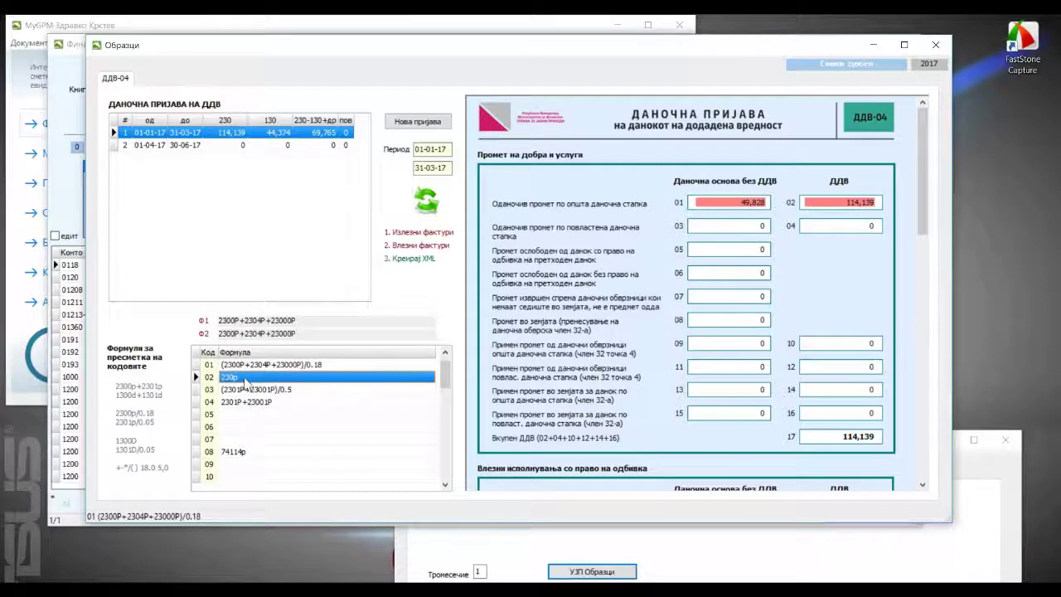
pyautogui.click(243, 378)
pyautogui.click(238, 377)
pyautogui.write('0P+23050P')
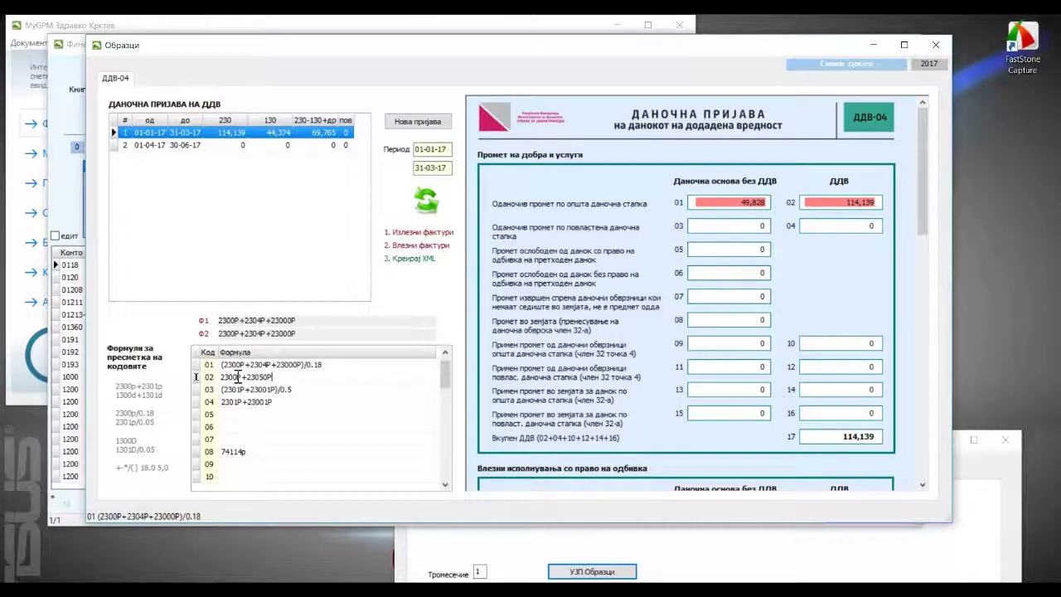
# Reuse the code 02 formula inside code 01 so it reads (2300P+23050P)/0.18, and recalculate the first-quarter VAT return.
pyautogui.moveTo(273, 378); pyautogui.dragTo(210, 379)
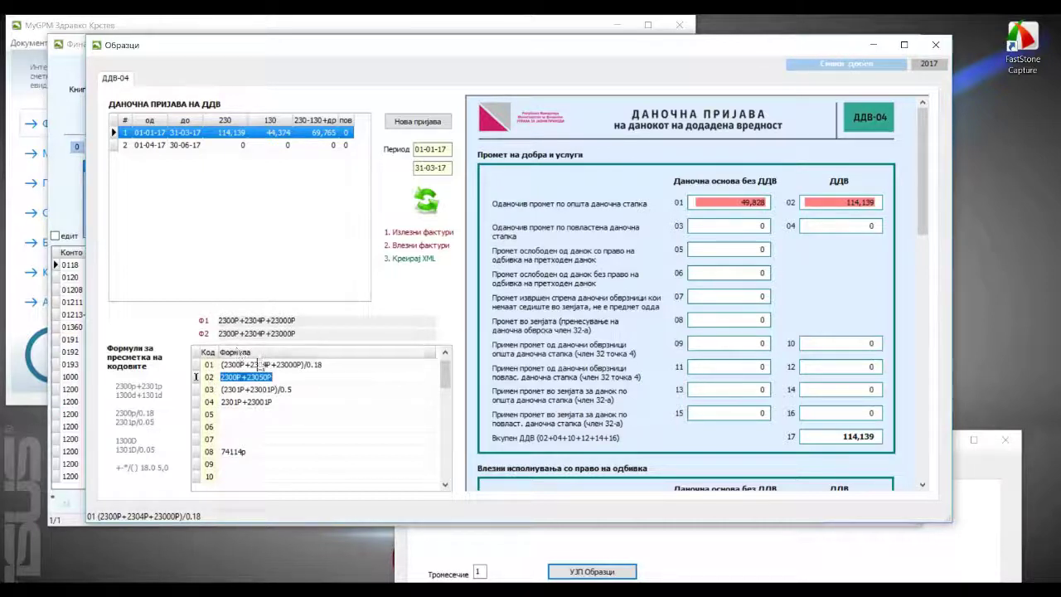
pyautogui.click(226, 367)
pyautogui.click(226, 370)
pyautogui.moveTo(223, 367); pyautogui.dragTo(302, 366)
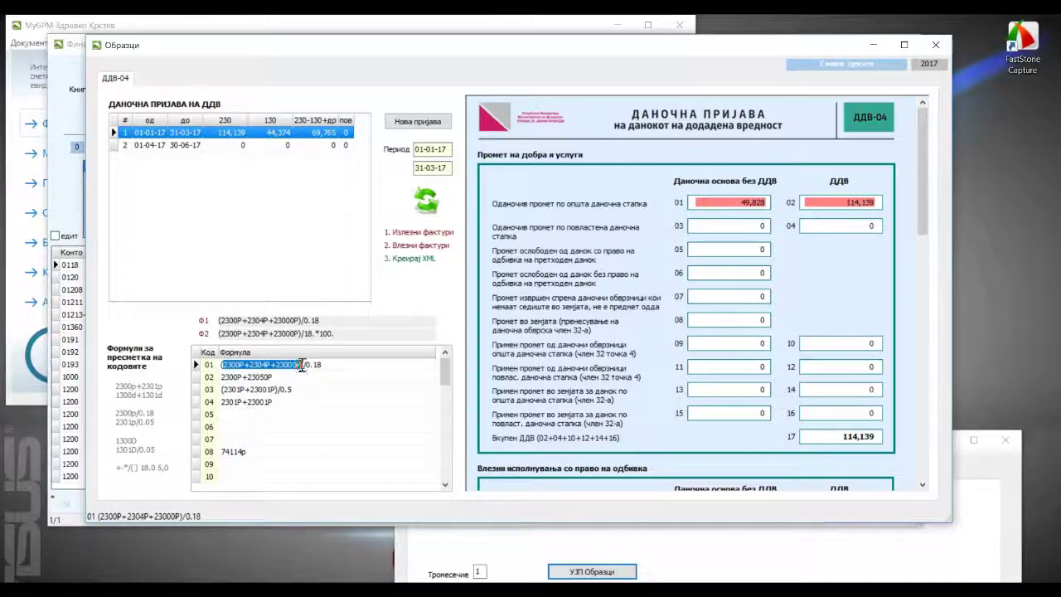
pyautogui.write('(2300P+23050P')
pyautogui.click(322, 378)
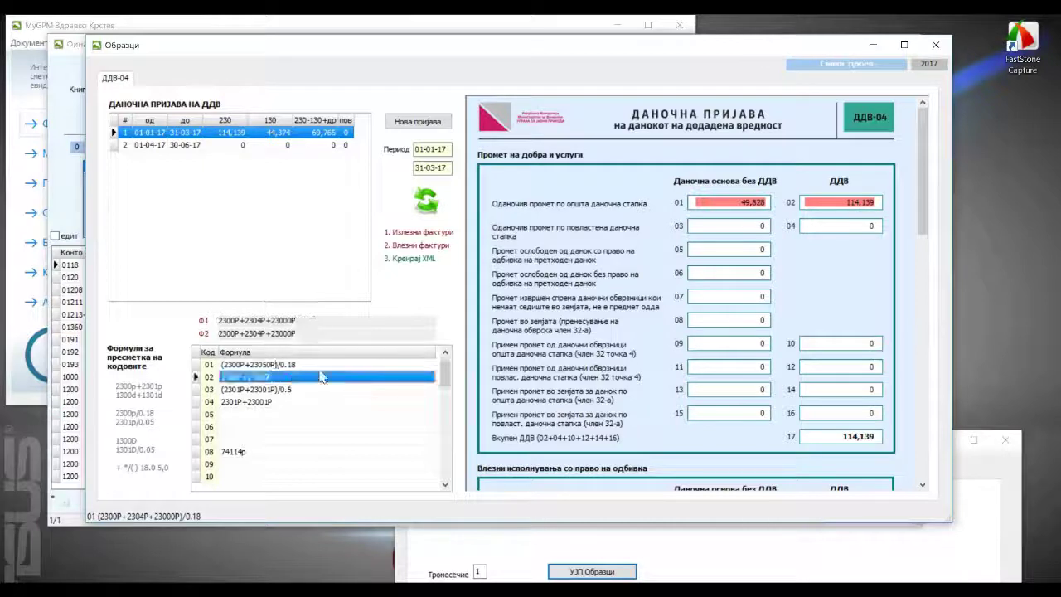
pyautogui.click(428, 202)
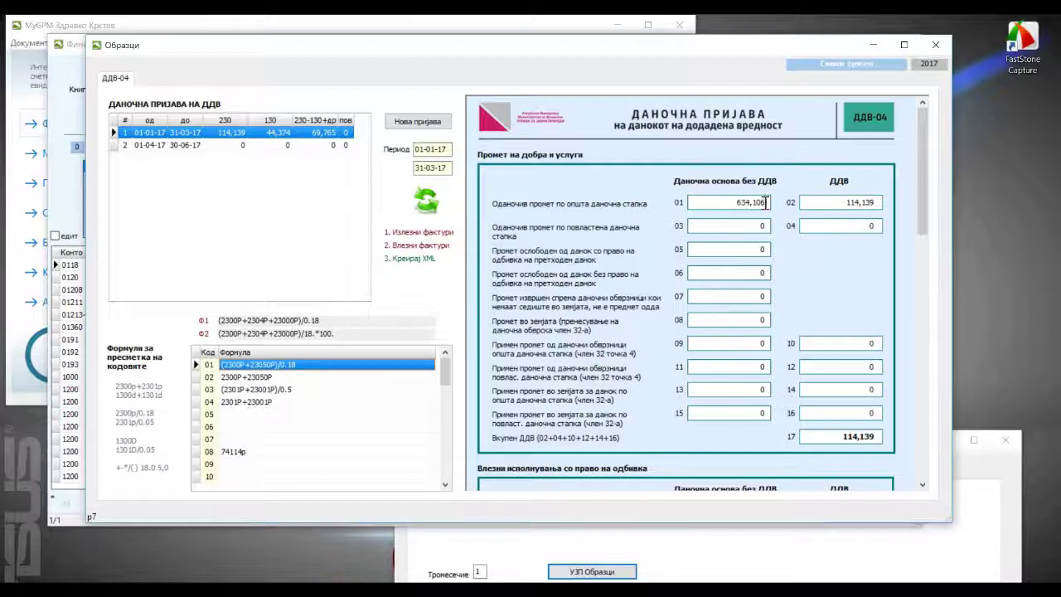
# Test the general-rate check by entering 55555 as the code 01 tax base, and recalculate the return.
pyautogui.moveTo(757, 202); pyautogui.dragTo(695, 202)
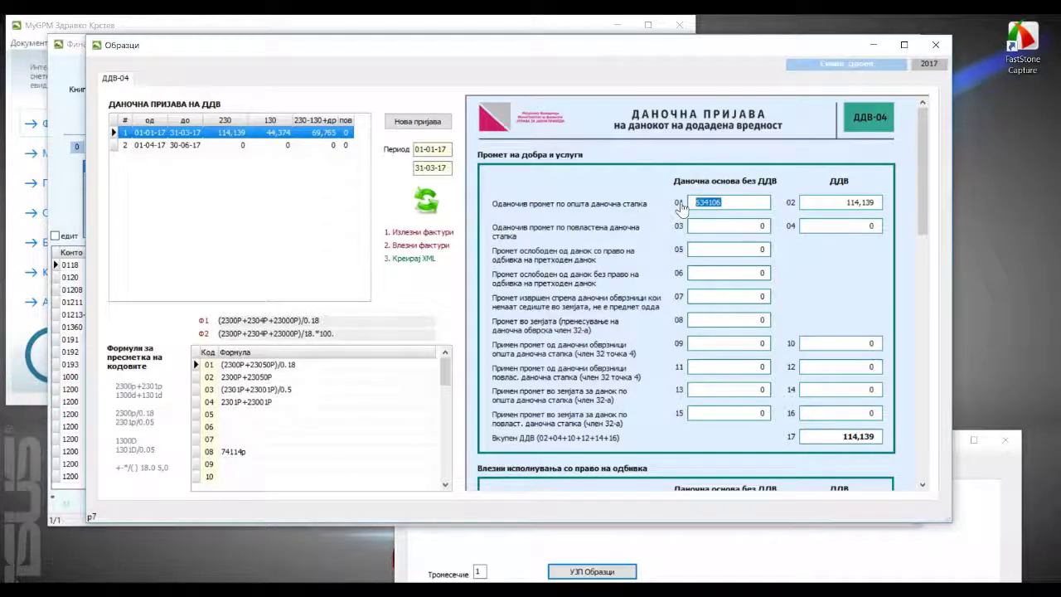
pyautogui.click(847, 203)
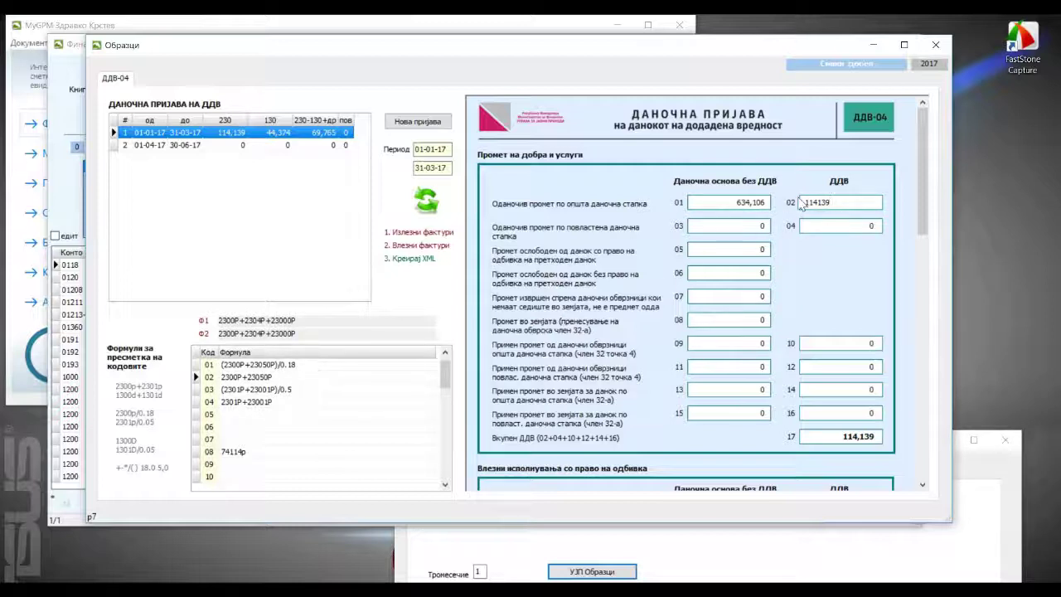
pyautogui.click(764, 203)
pyautogui.write('55555')
pyautogui.press('Tab')
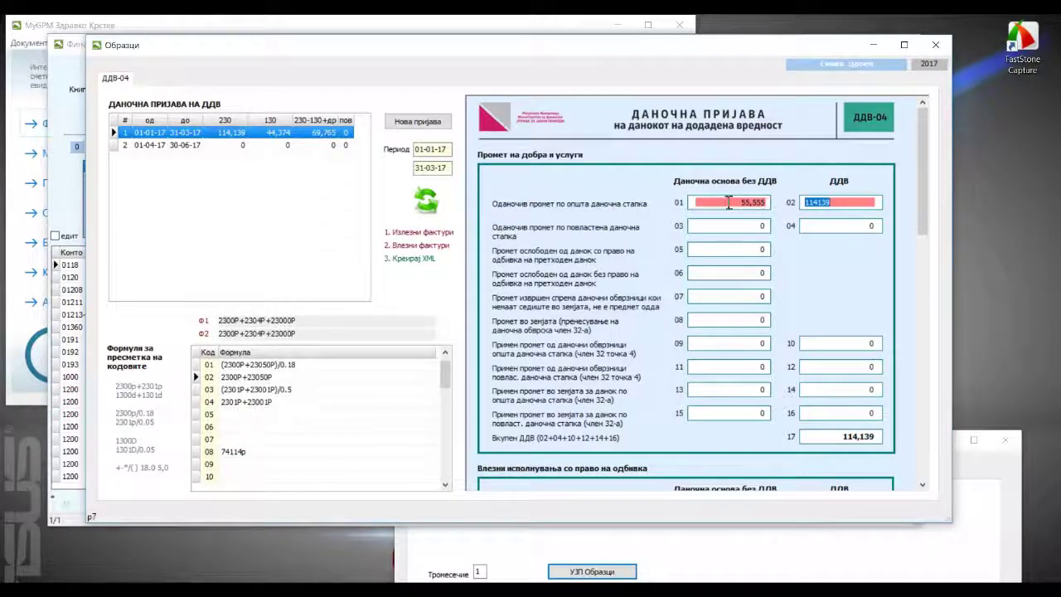
pyautogui.click(433, 203)
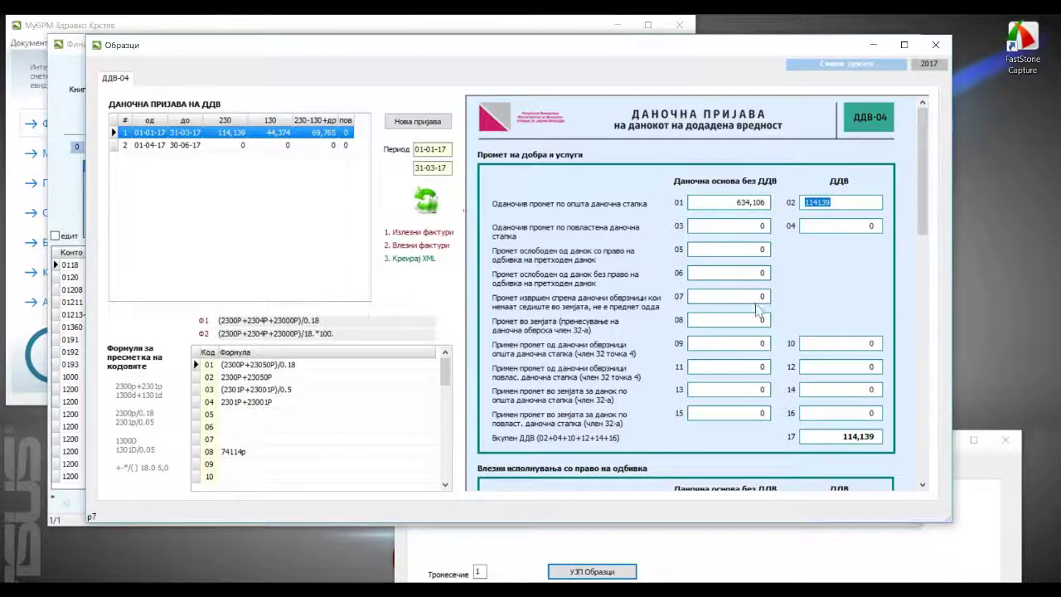
# Enter a reduced-rate tax base of 100 in code 03 with VAT of 5 in code 04, and test a slightly different base.
pyautogui.click(751, 224)
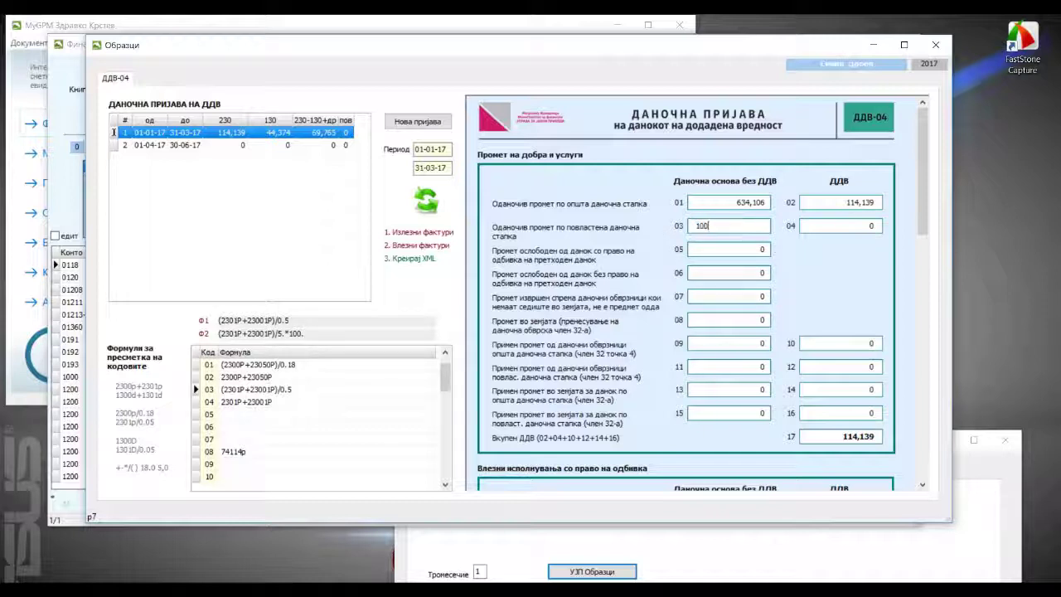
pyautogui.press('Tab')
pyautogui.write('5')
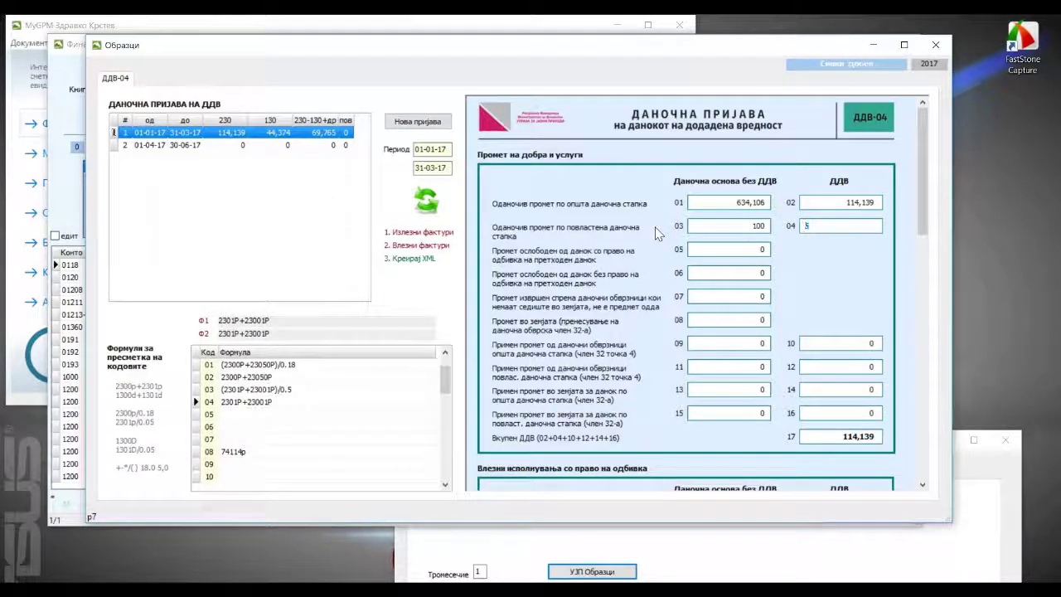
pyautogui.press('Tab')
pyautogui.click(750, 226)
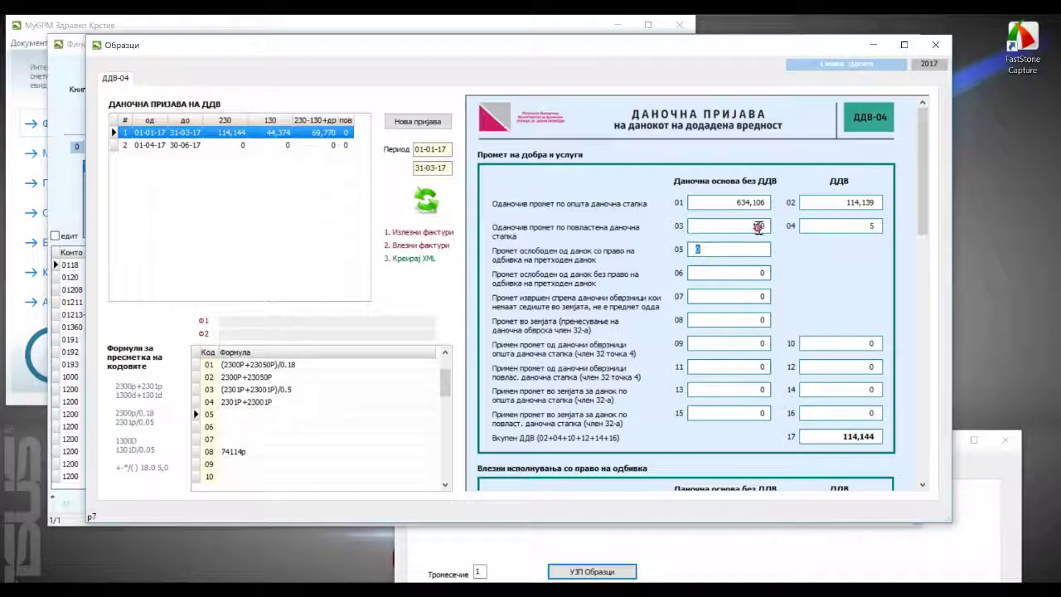
pyautogui.press('BackSpace')
pyautogui.write('5')
pyautogui.press('Tab')
# Set the reduced-rate tax base in code 03 to 10000 and its VAT in code 04 to 500.
pyautogui.click(763, 228)
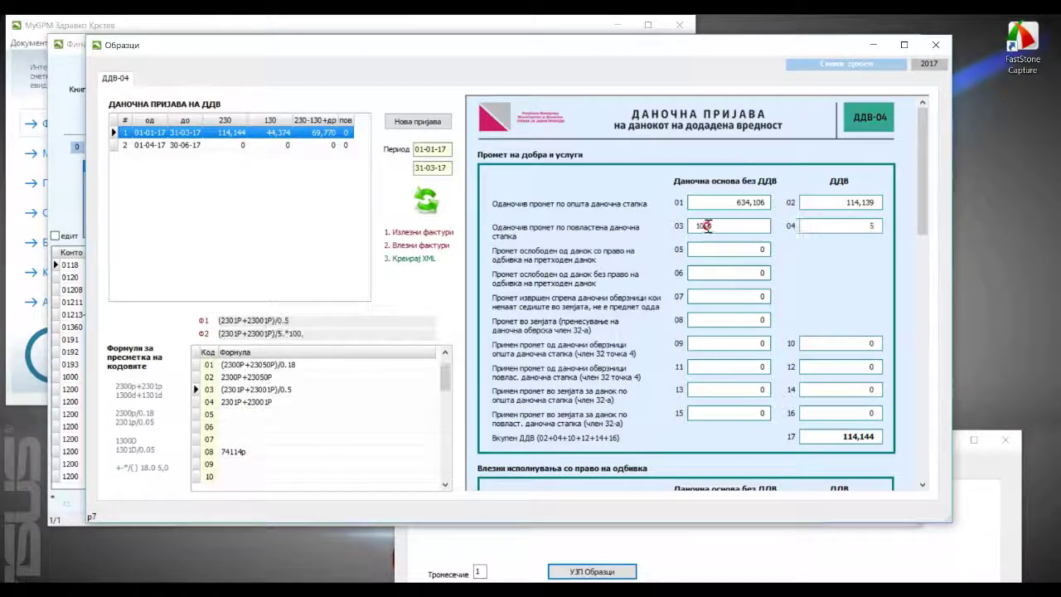
pyautogui.press('BackSpace')
pyautogui.write('000')
pyautogui.press('Tab')
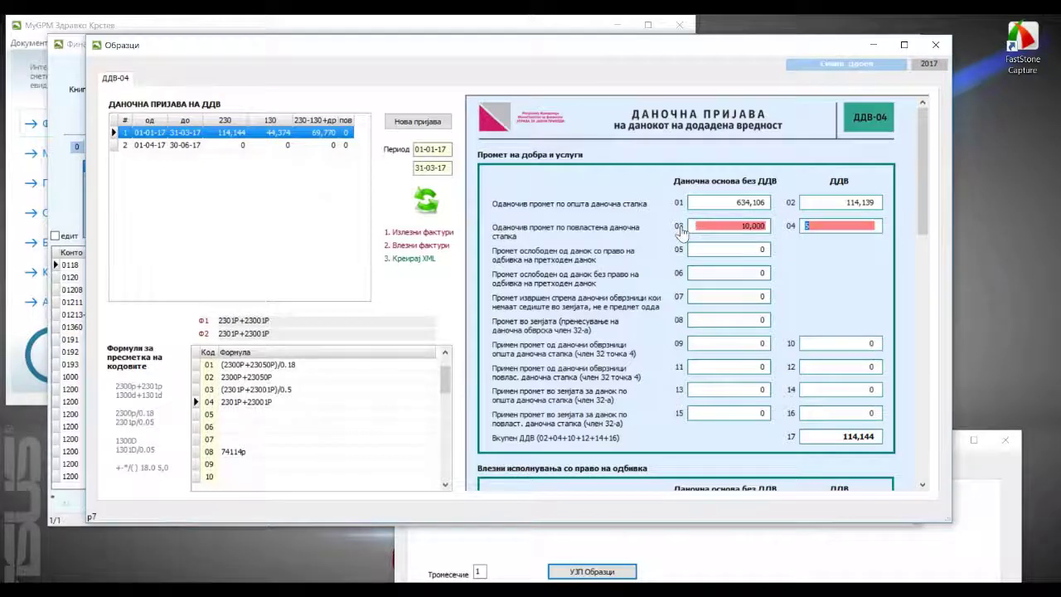
pyautogui.write('50')
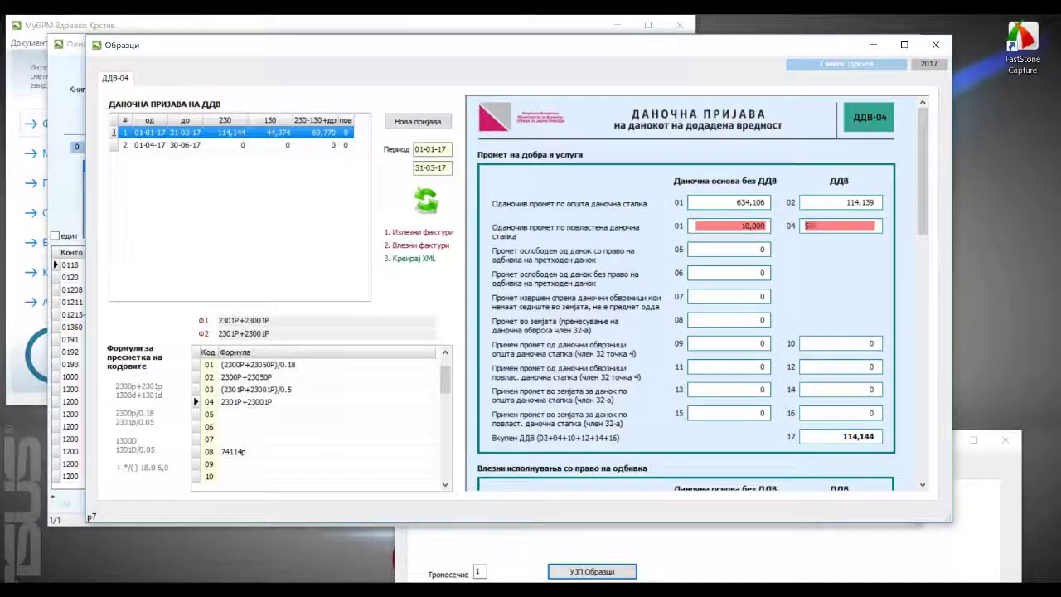
pyautogui.press('Tab')
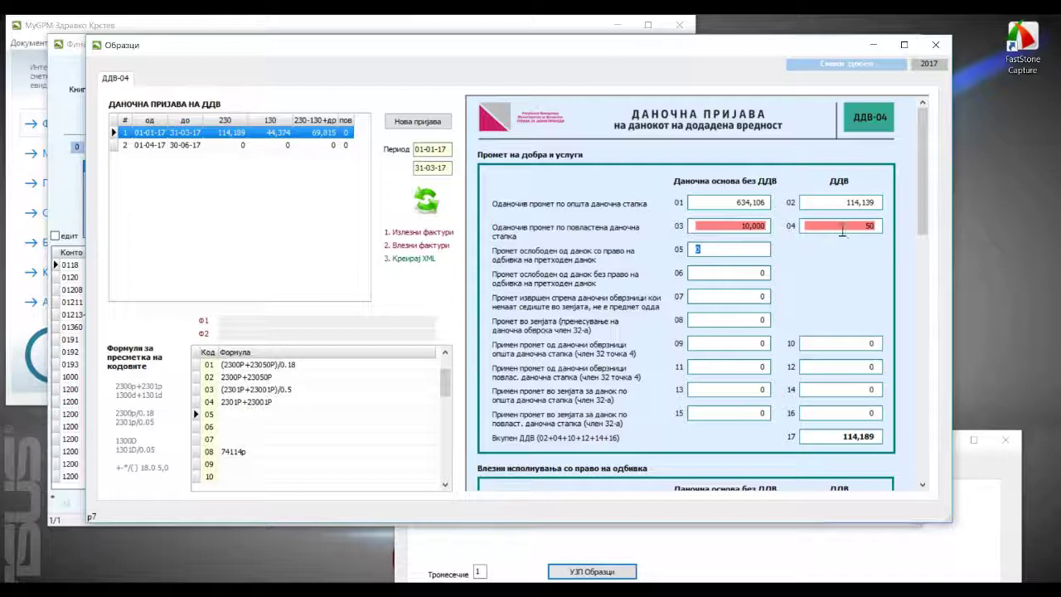
pyautogui.click(876, 230)
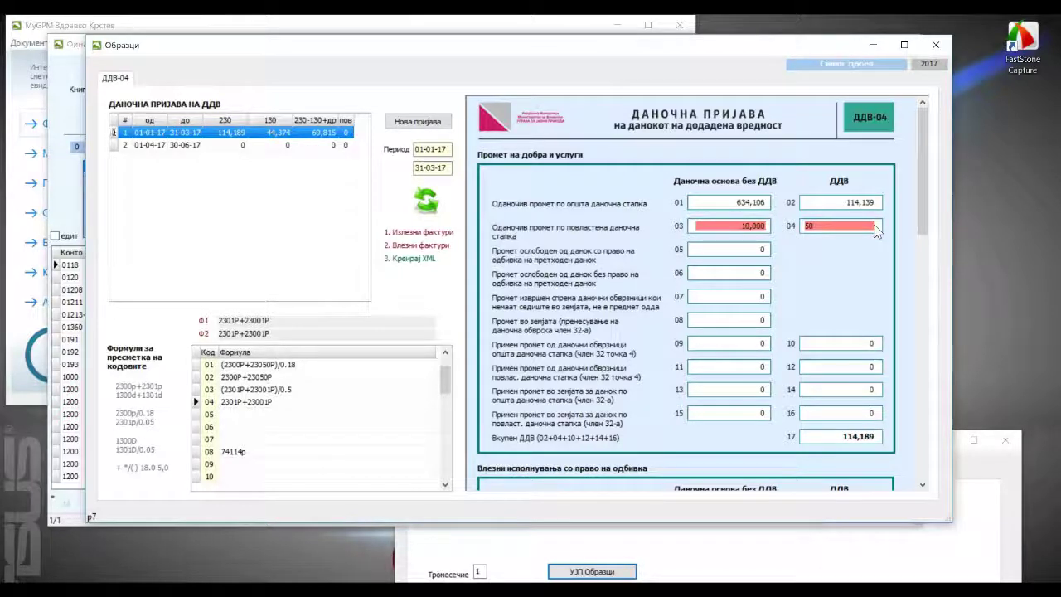
pyautogui.write('0')
pyautogui.press('Tab')
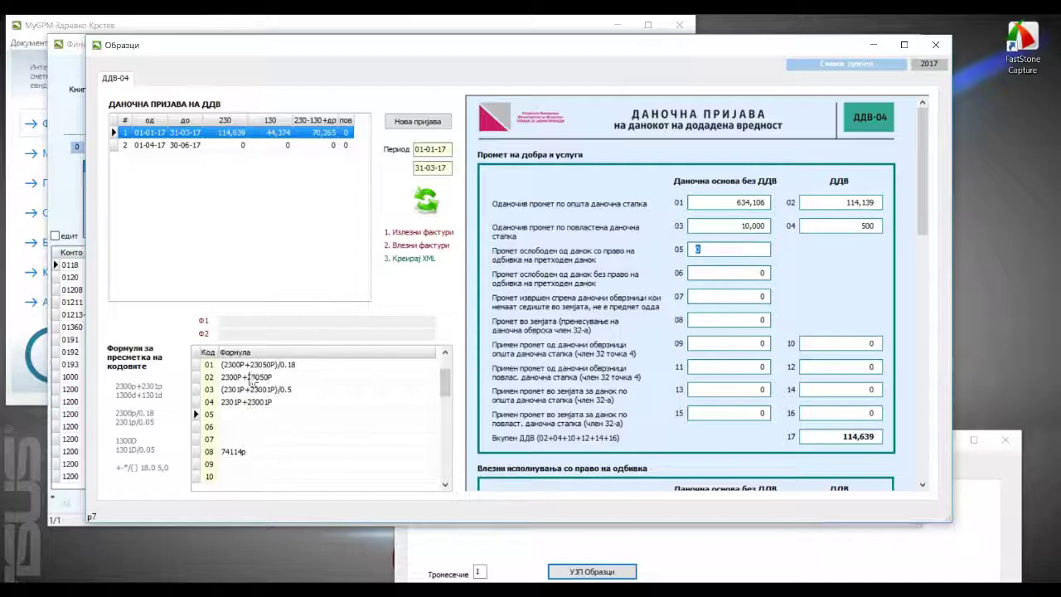
# Change the code 01 formula to (2300P+23050P)/18.*100. and recalculate the first-quarter VAT return.
pyautogui.click(251, 395)
pyautogui.click(262, 403)
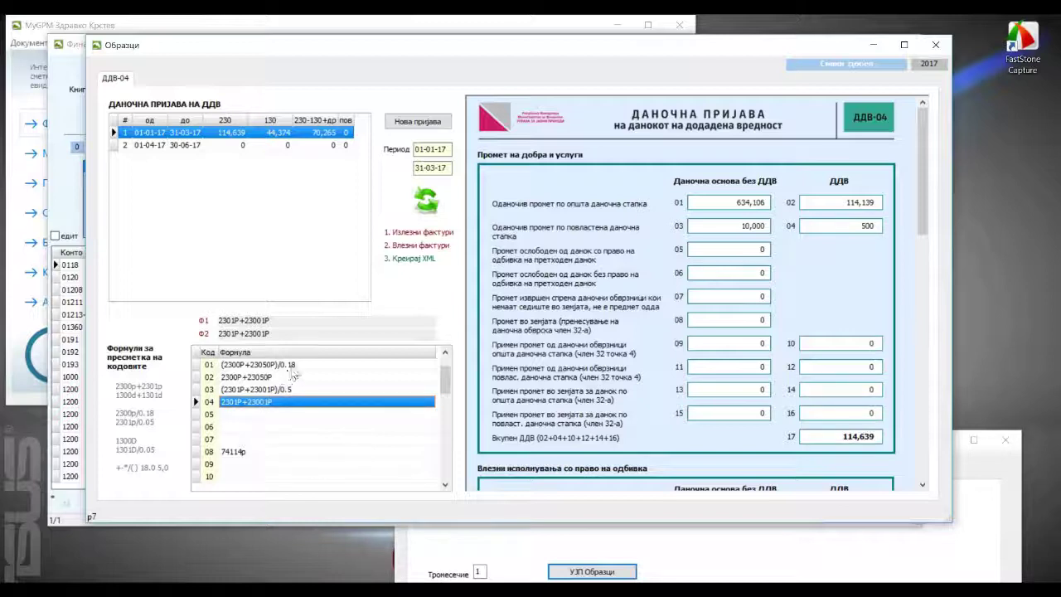
pyautogui.click(291, 365)
pyautogui.click(294, 365)
pyautogui.click(289, 365)
pyautogui.moveTo(279, 365); pyautogui.dragTo(299, 365)
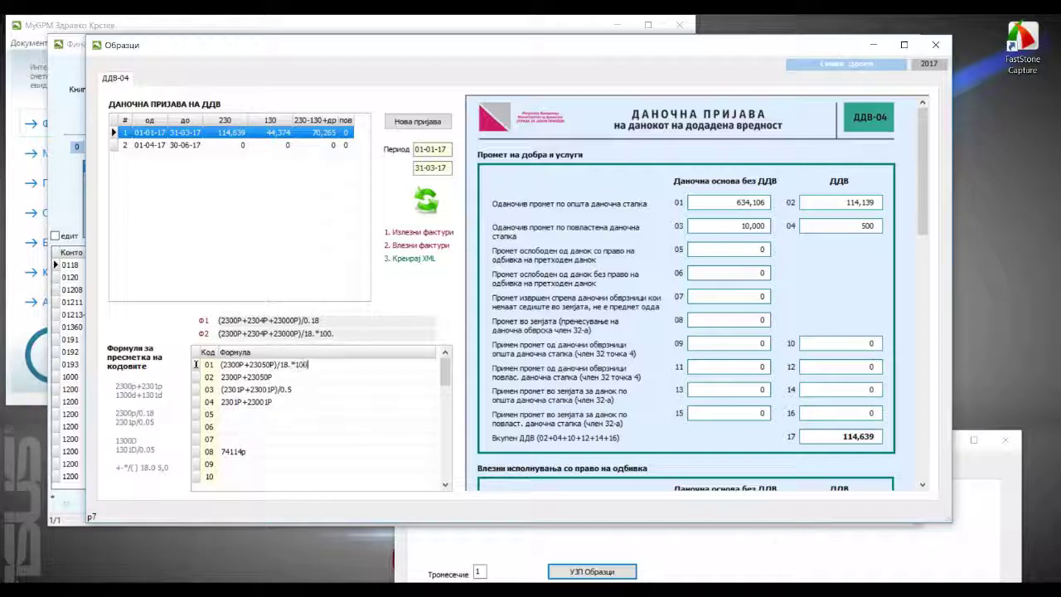
pyautogui.press('Return')
pyautogui.press('Up')
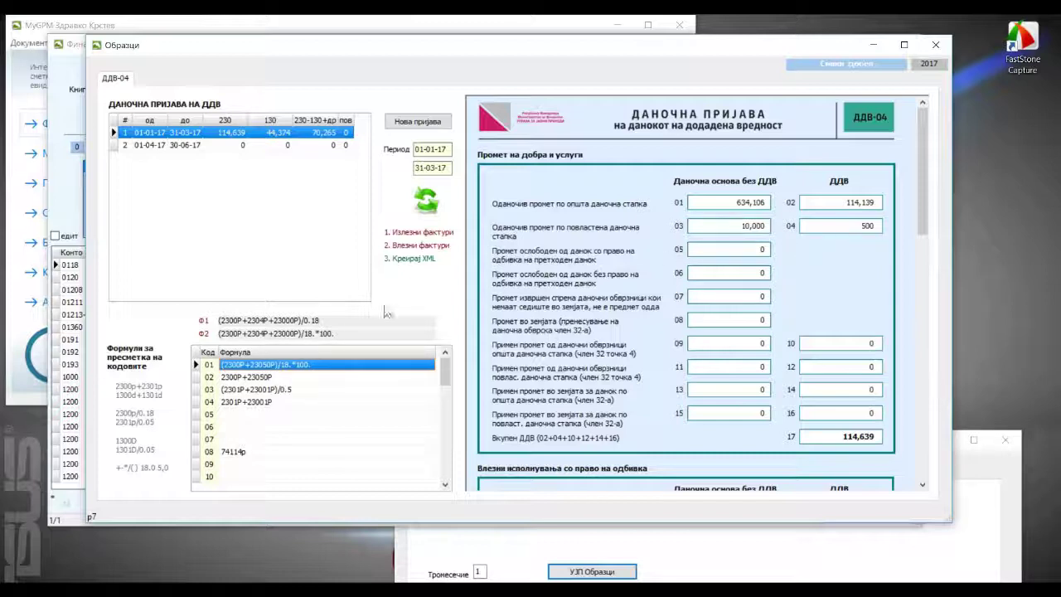
pyautogui.click(428, 203)
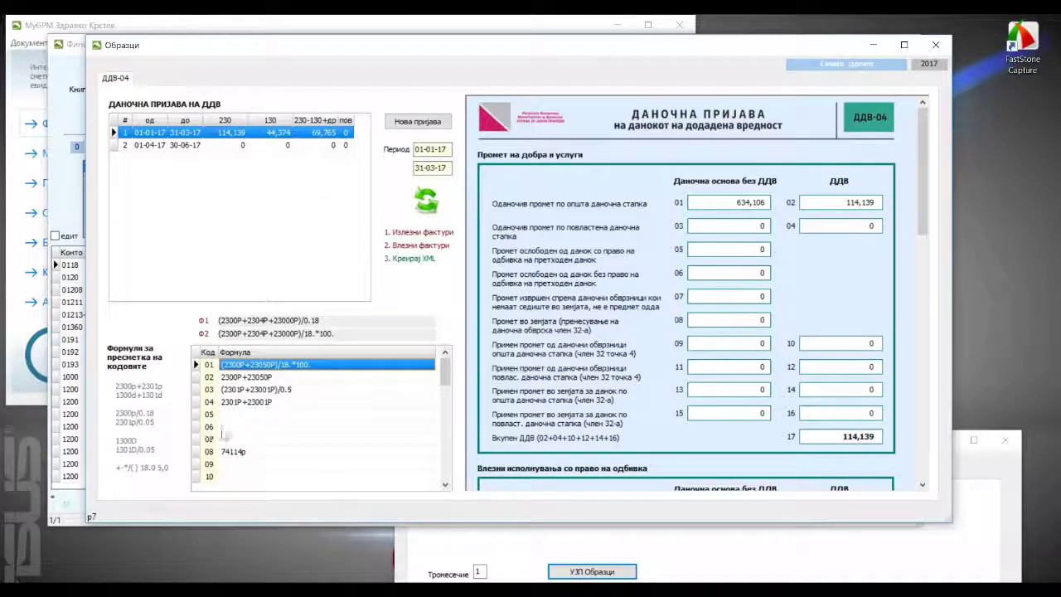
# Test a manual entry in a formula-driven field by entering 522 as the code 03 tax base, and recalculate the return.
pyautogui.click(232, 416)
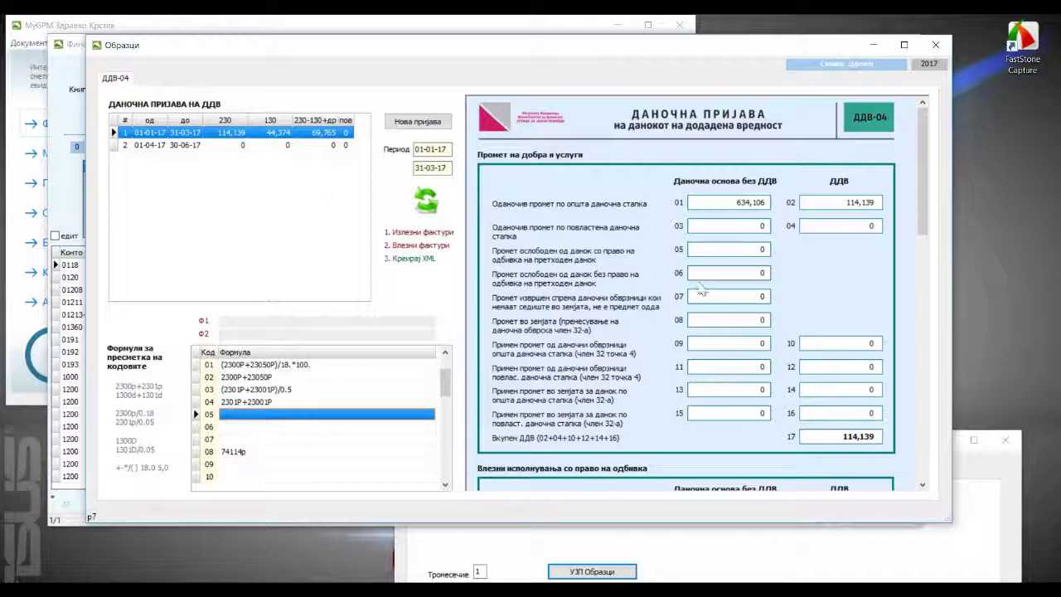
pyautogui.click(701, 224)
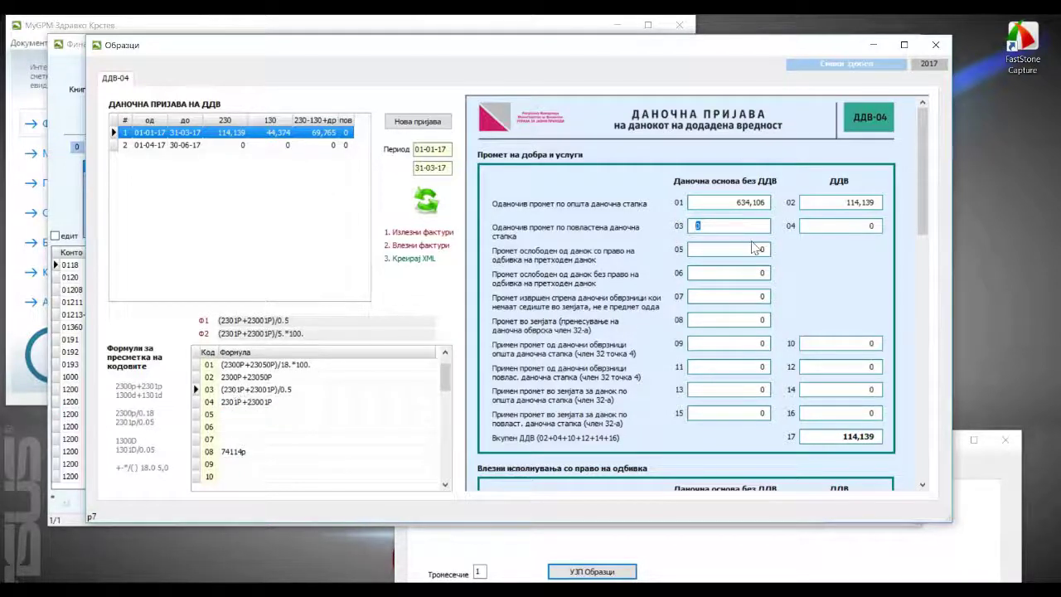
pyautogui.write('522')
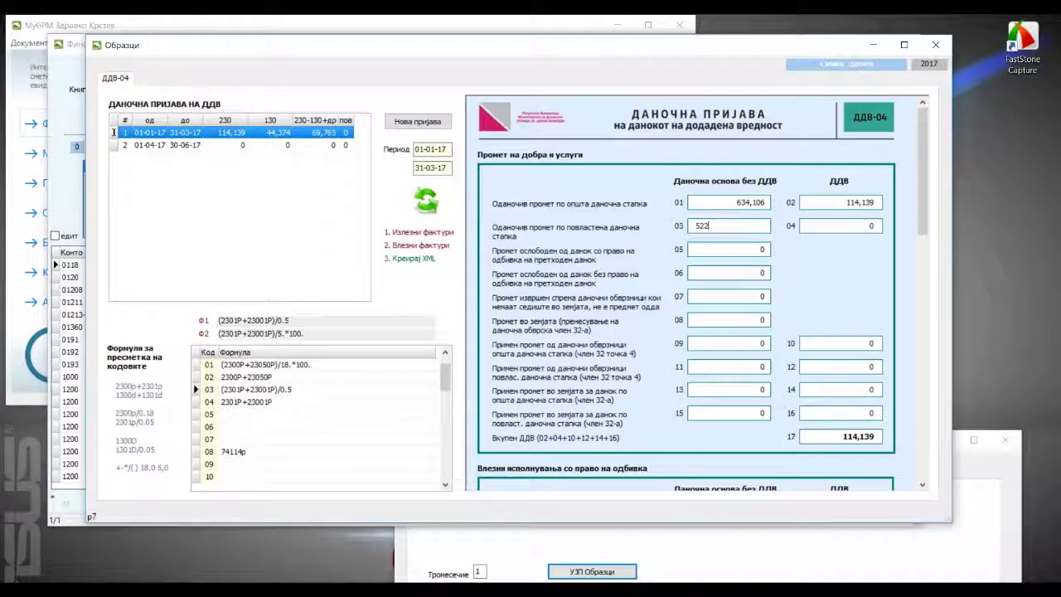
pyautogui.click(758, 248)
pyautogui.click(425, 201)
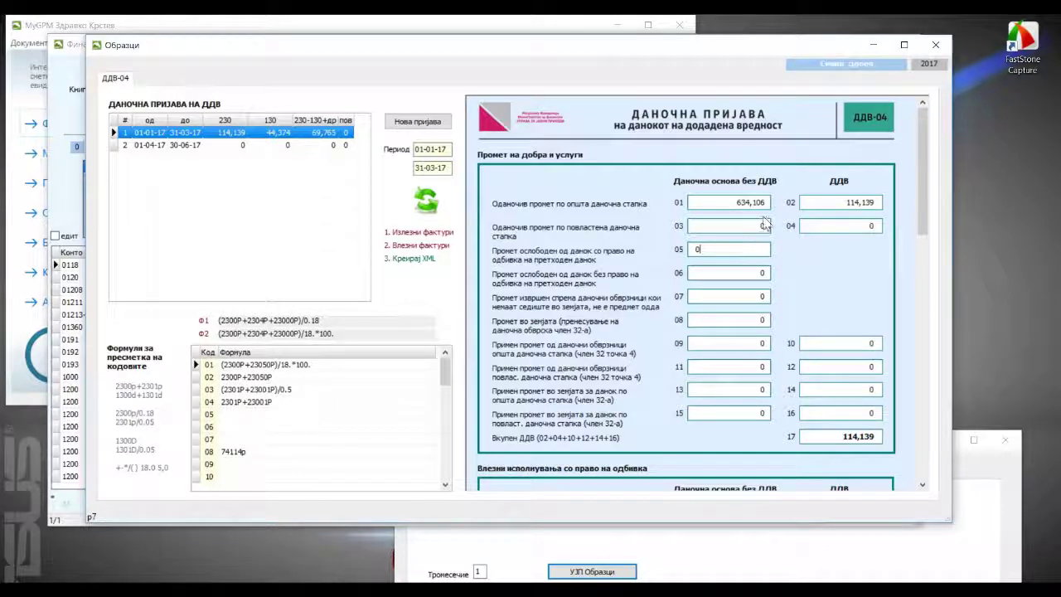
# Test a manual entry in a field without a formula by entering 5666 in code 05, and recalculate the return.
pyautogui.click(235, 415)
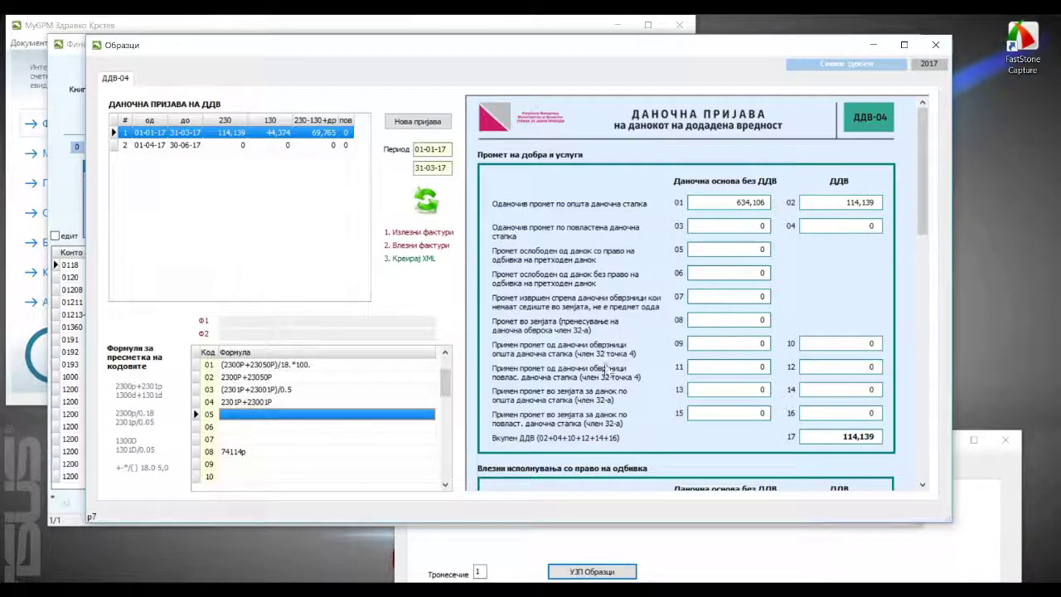
pyautogui.click(734, 248)
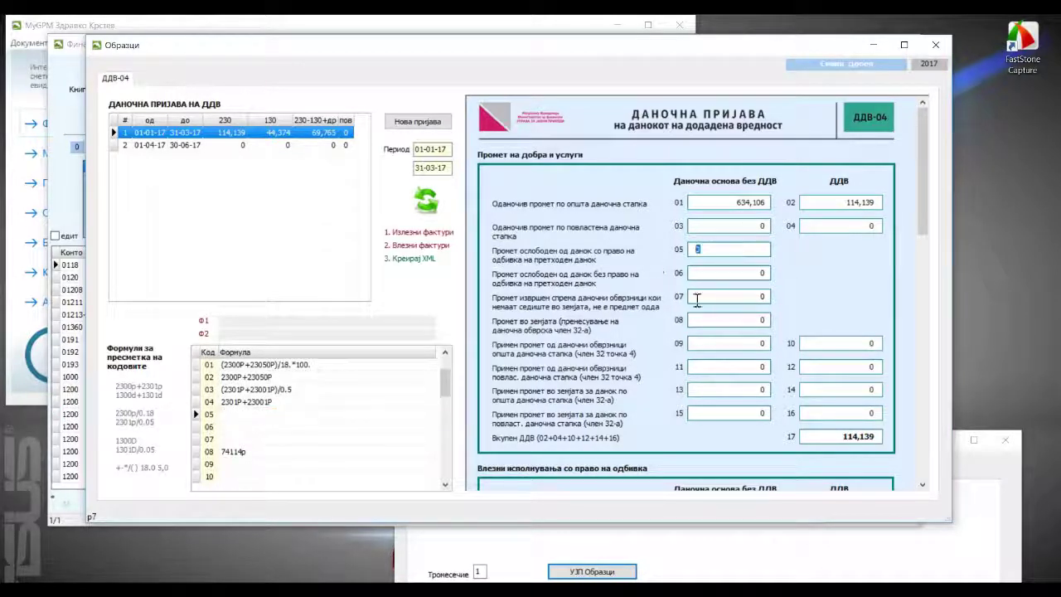
pyautogui.write('58')
pyautogui.click(751, 272)
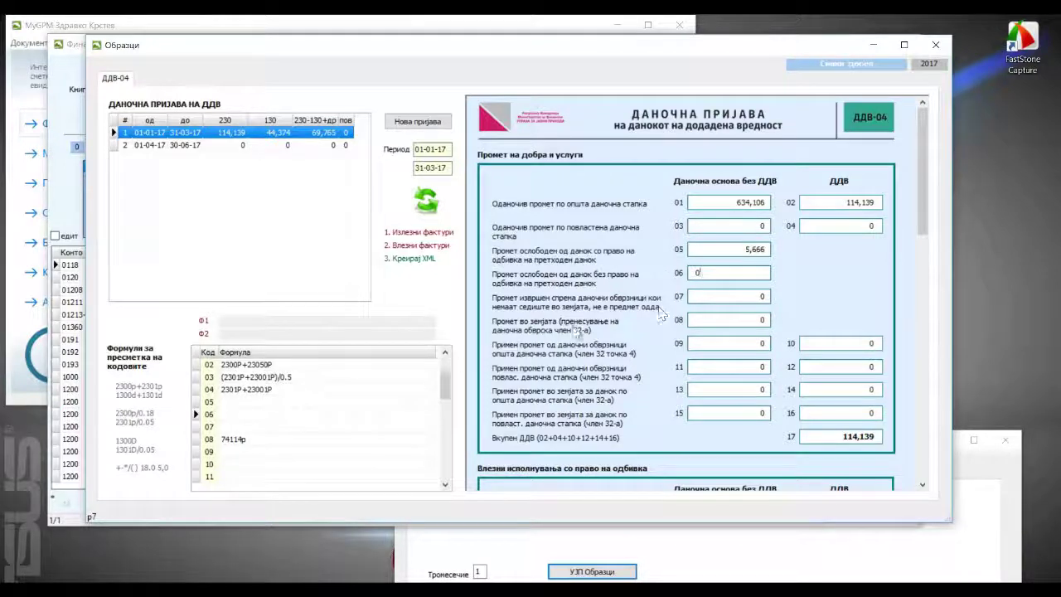
pyautogui.click(427, 206)
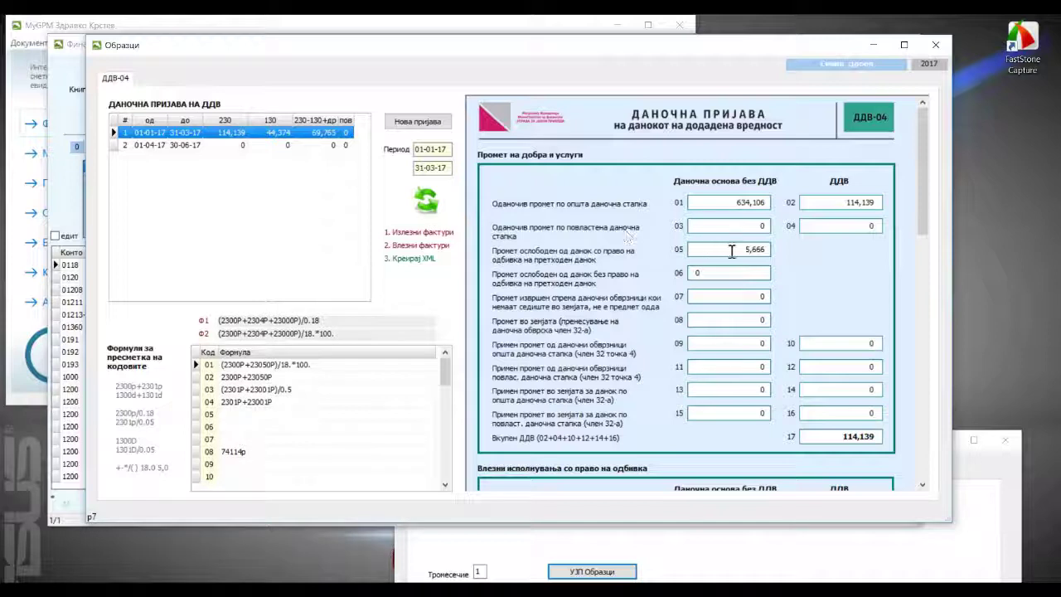
# Reset the exempt turnover amount in code 05 to 0.
pyautogui.click(732, 252)
pyautogui.press('BackSpace')
pyautogui.write('0')
pyautogui.click(761, 275)
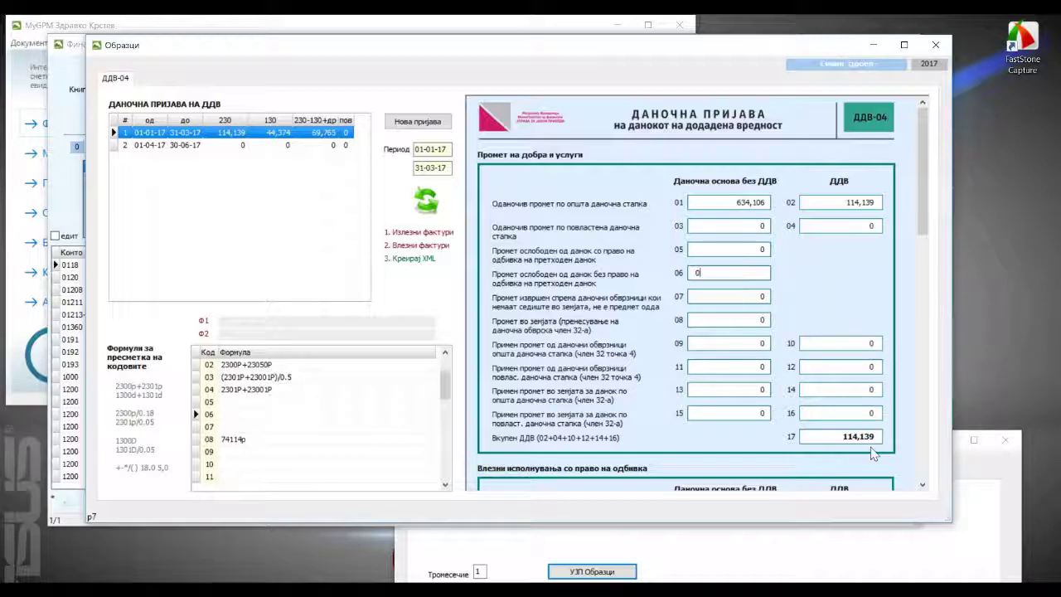
# Test the calculation of total VAT in code 17 by entering 1 in code 10, and reset code 10 to 0.
pyautogui.click(829, 437)
pyautogui.moveTo(828, 437); pyautogui.dragTo(764, 445)
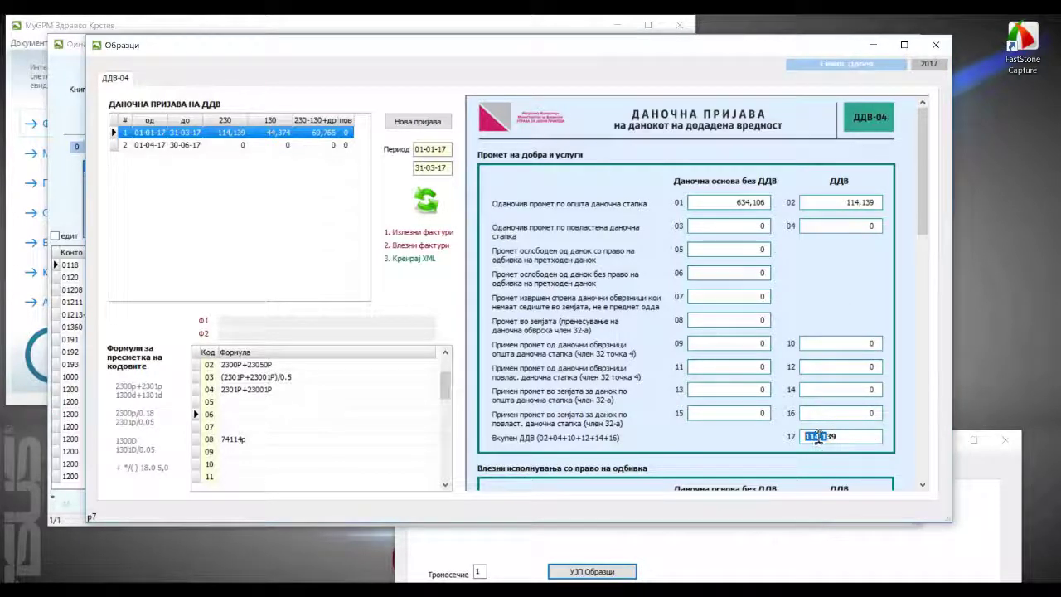
pyautogui.click(834, 342)
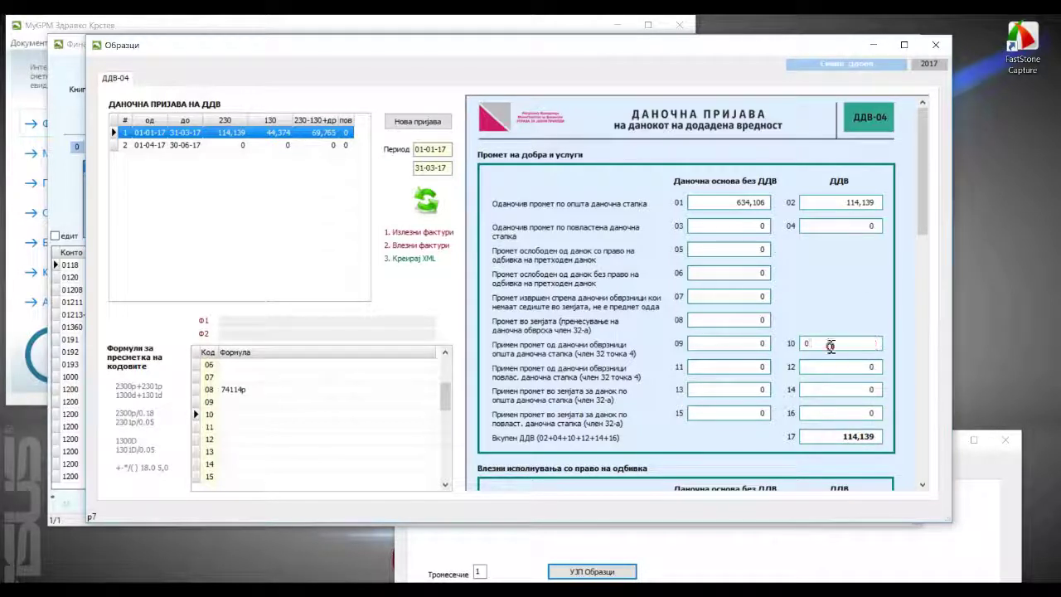
pyautogui.write('1')
pyautogui.press('Tab')
pyautogui.click(869, 342)
pyautogui.write('0')
pyautogui.click(861, 367)
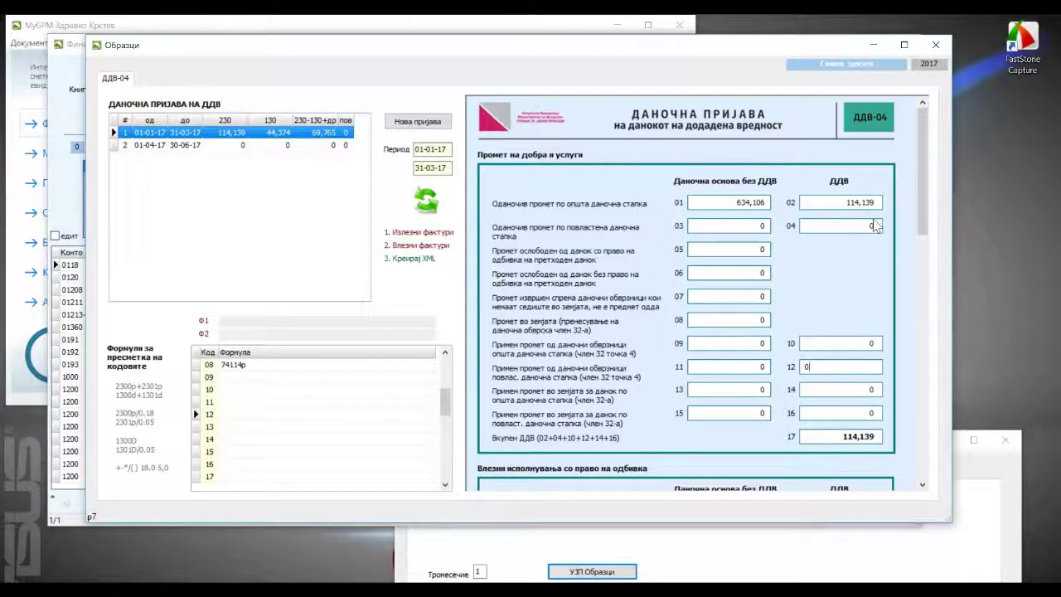
# Examine the return's input-invoice and XML sections, and the formula rows behind code 18 and the first field 27 basis amount.
pyautogui.click(922, 366)
pyautogui.click(925, 419)
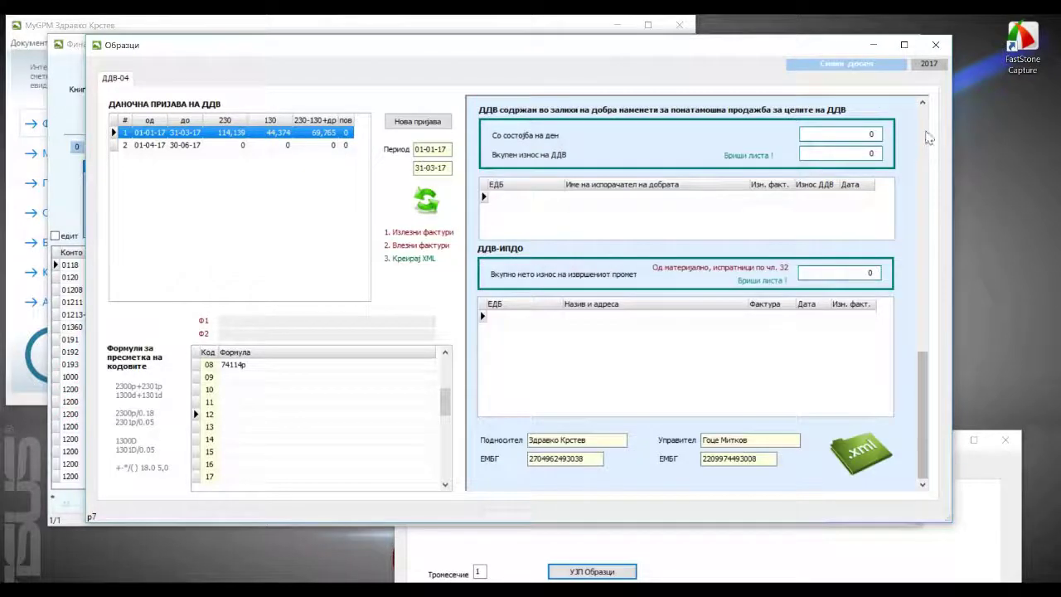
pyautogui.click(925, 135)
pyautogui.click(925, 135)
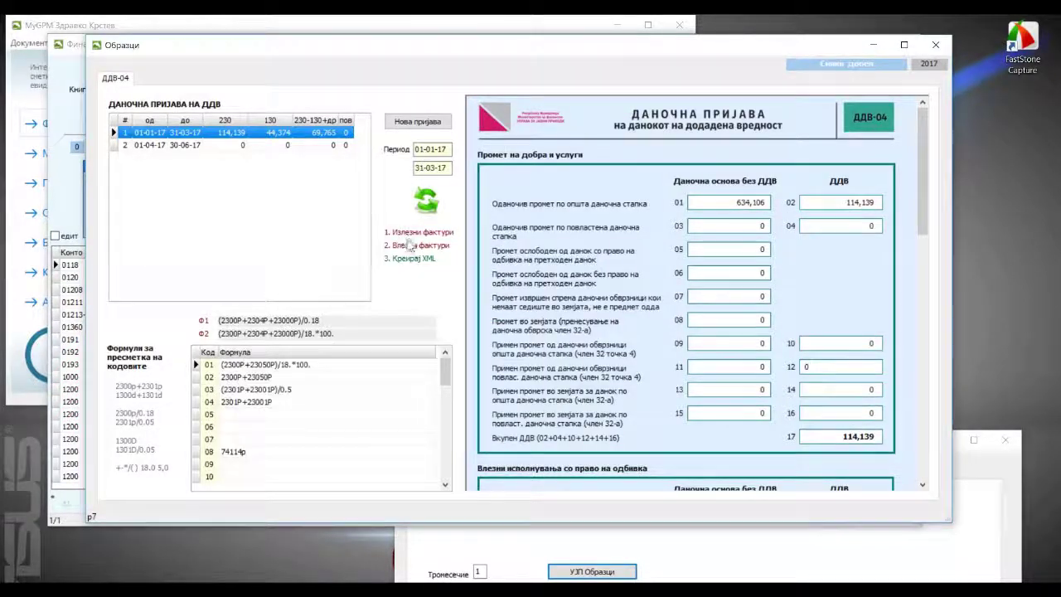
pyautogui.click(409, 245)
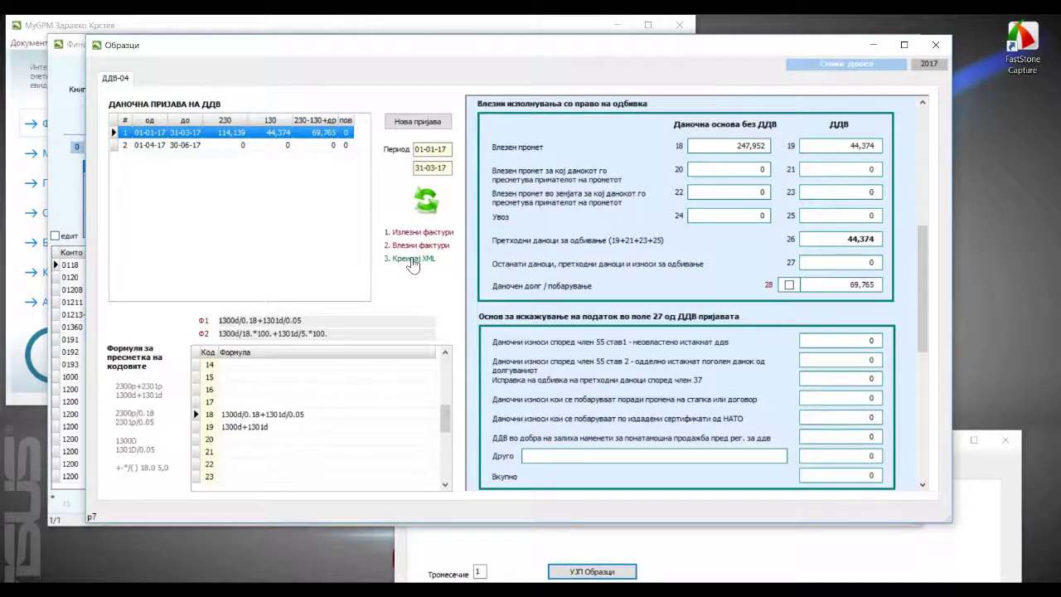
pyautogui.click(412, 260)
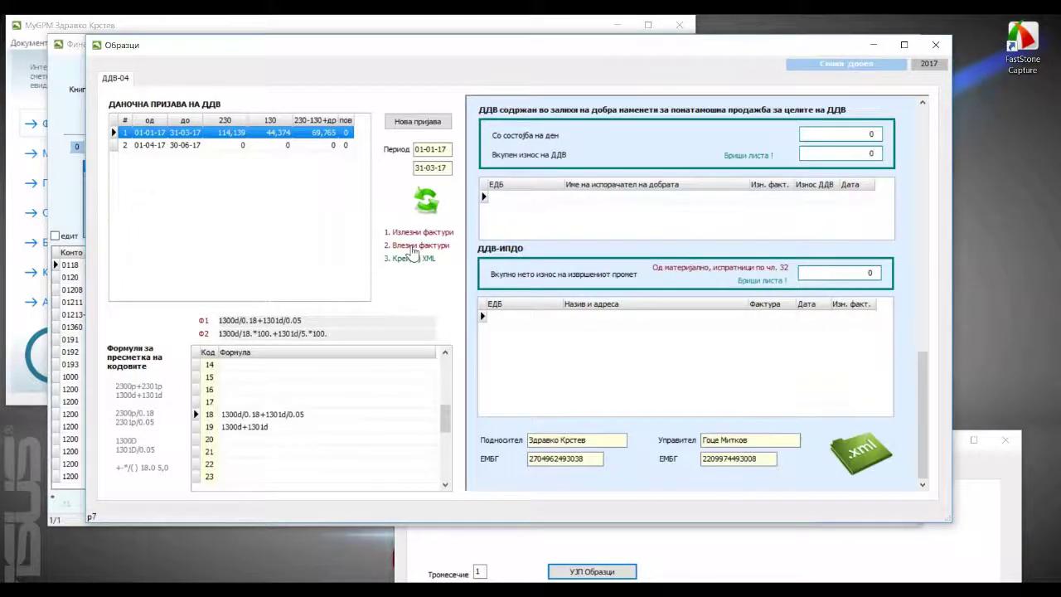
pyautogui.click(413, 247)
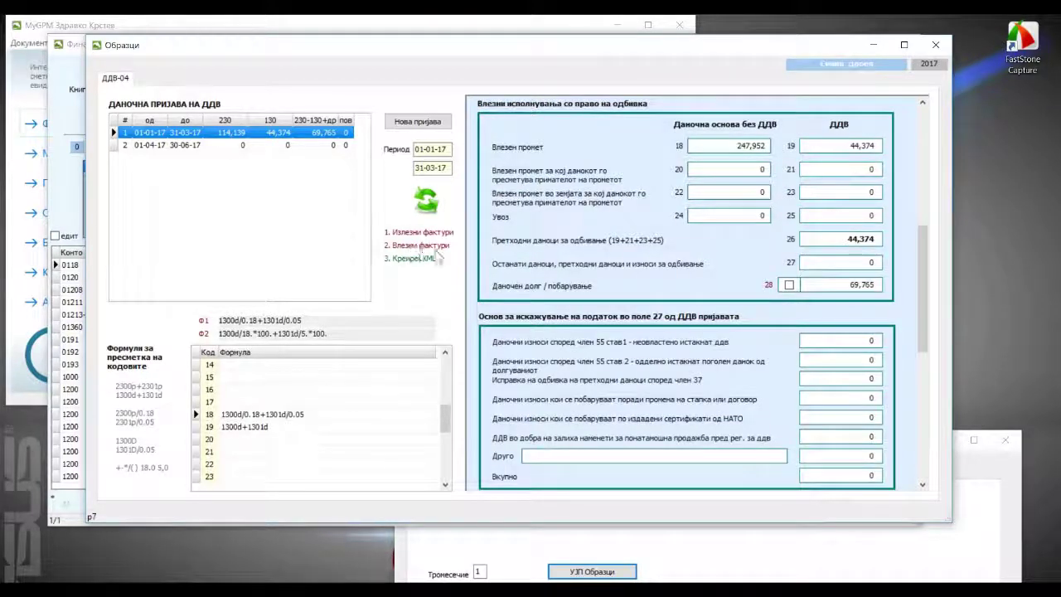
pyautogui.click(923, 485)
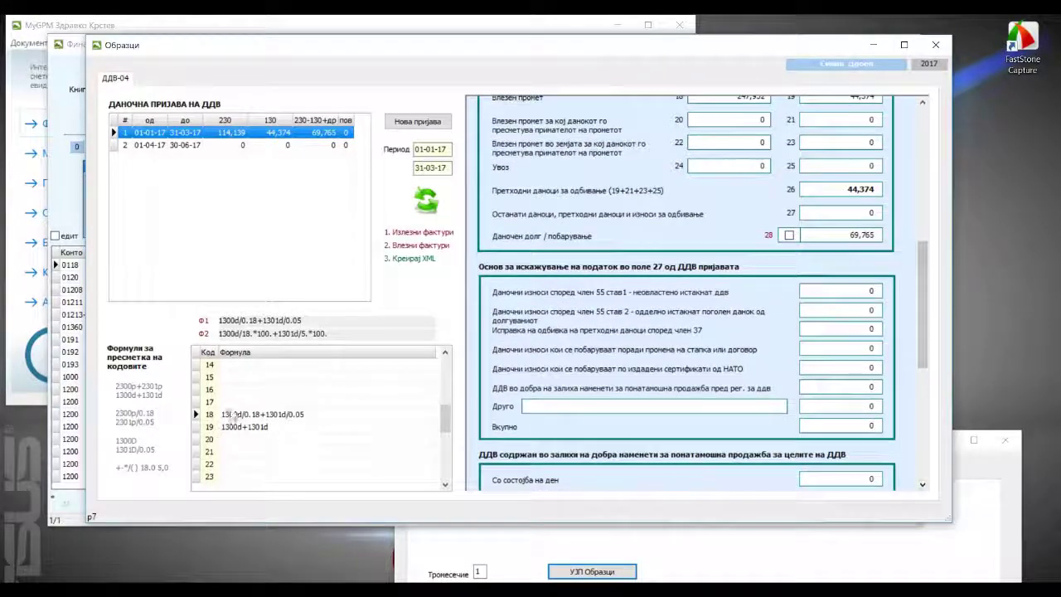
pyautogui.click(839, 291)
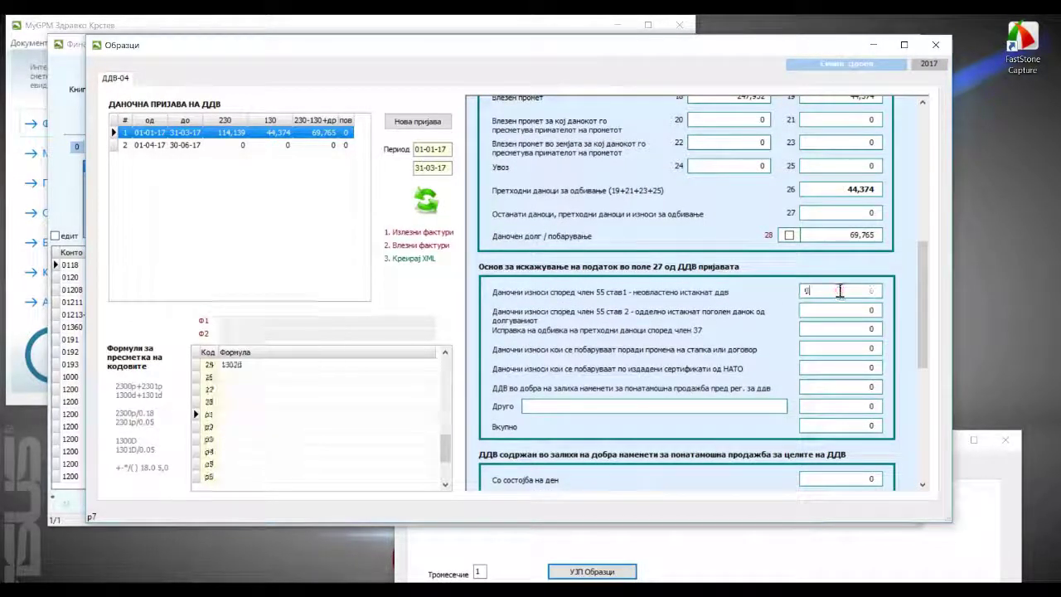
pyautogui.click(406, 247)
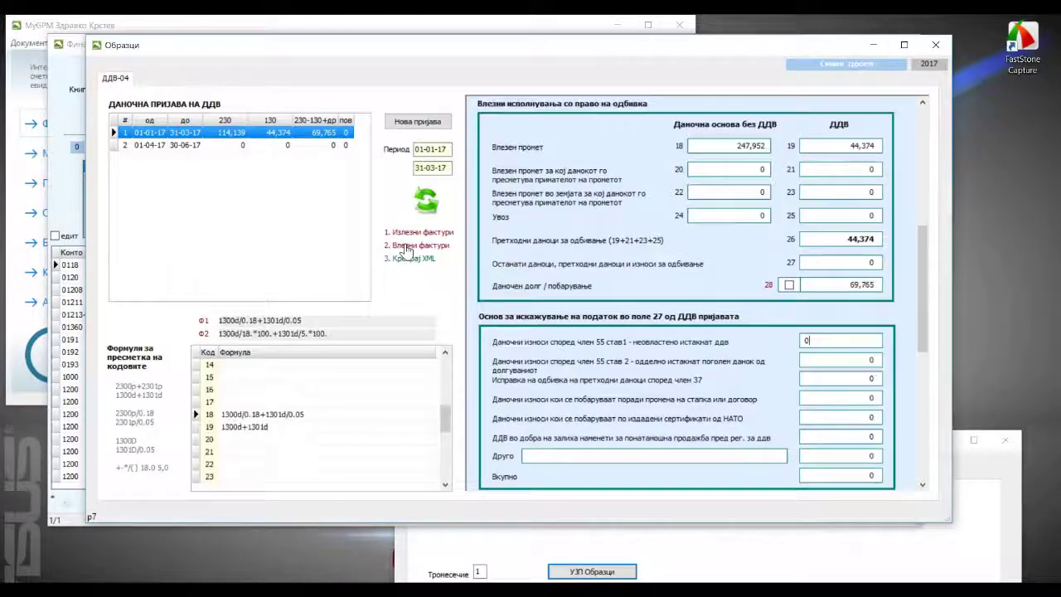
pyautogui.click(235, 417)
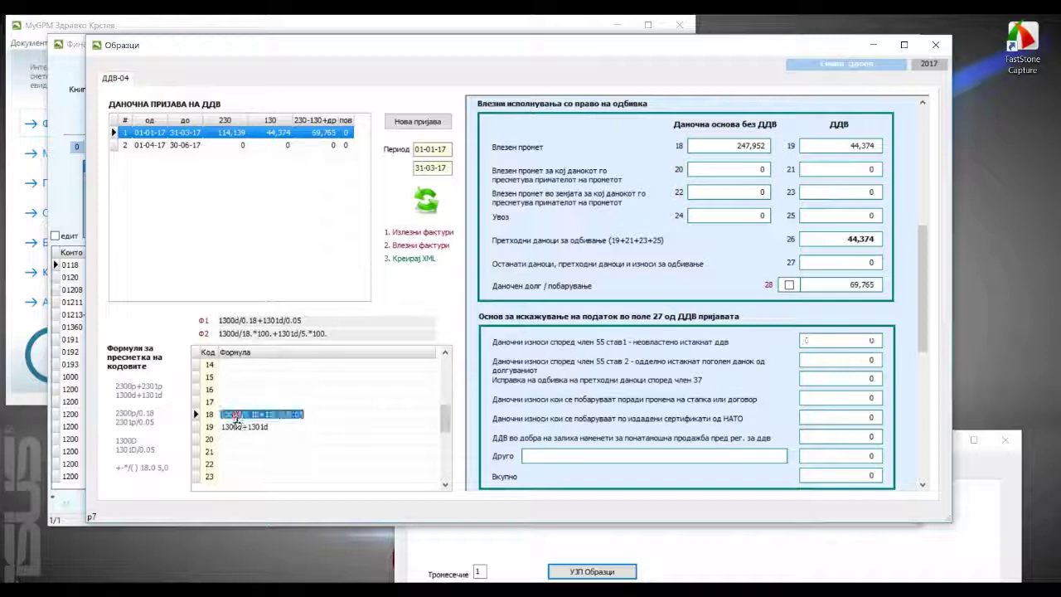
# Recalculate the second-quarter VAT return for 01-04-17 to 30-06-17, checking the formula behind the code 19 input VAT.
pyautogui.click(227, 151)
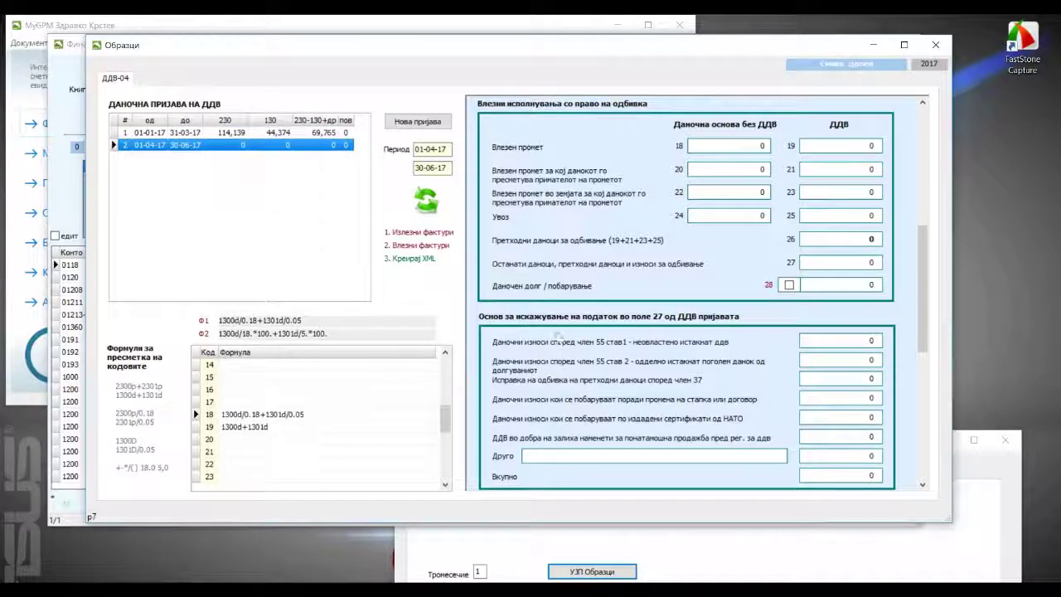
pyautogui.click(423, 196)
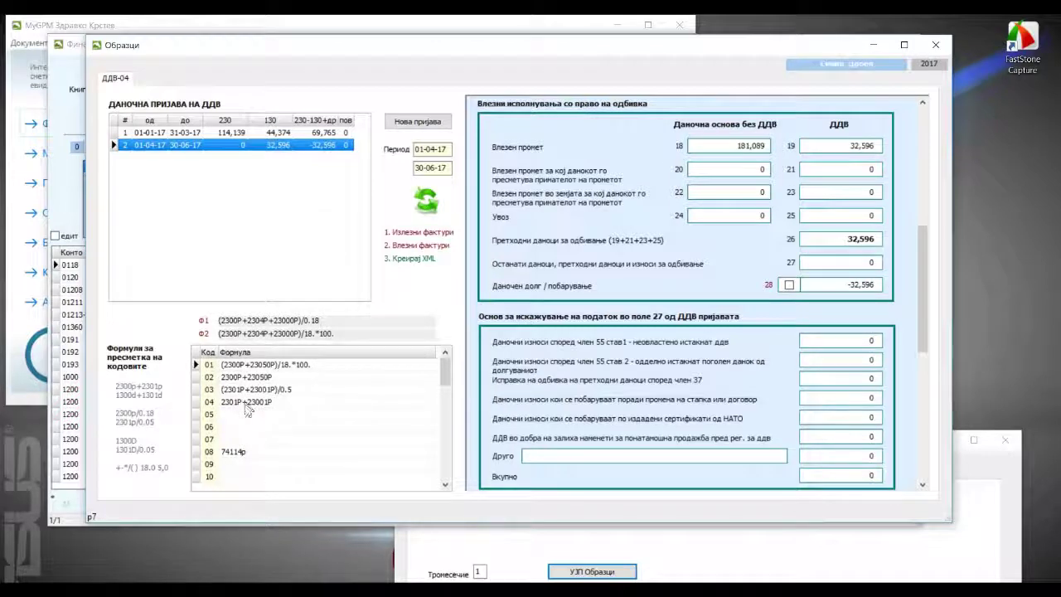
pyautogui.scroll(-1, 439, 470)
pyautogui.click(432, 476)
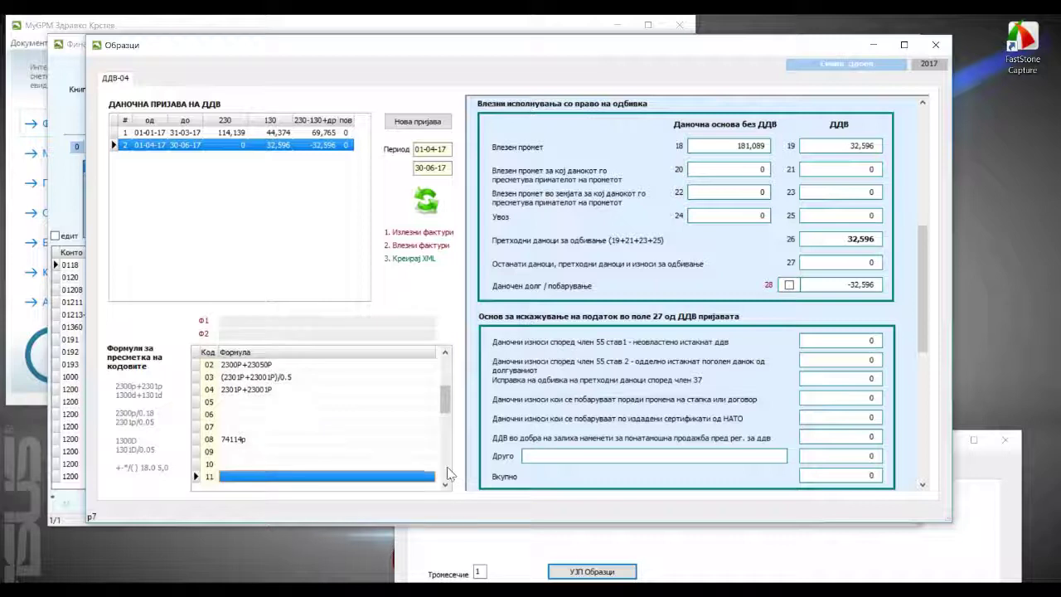
pyautogui.click(823, 341)
pyautogui.click(839, 146)
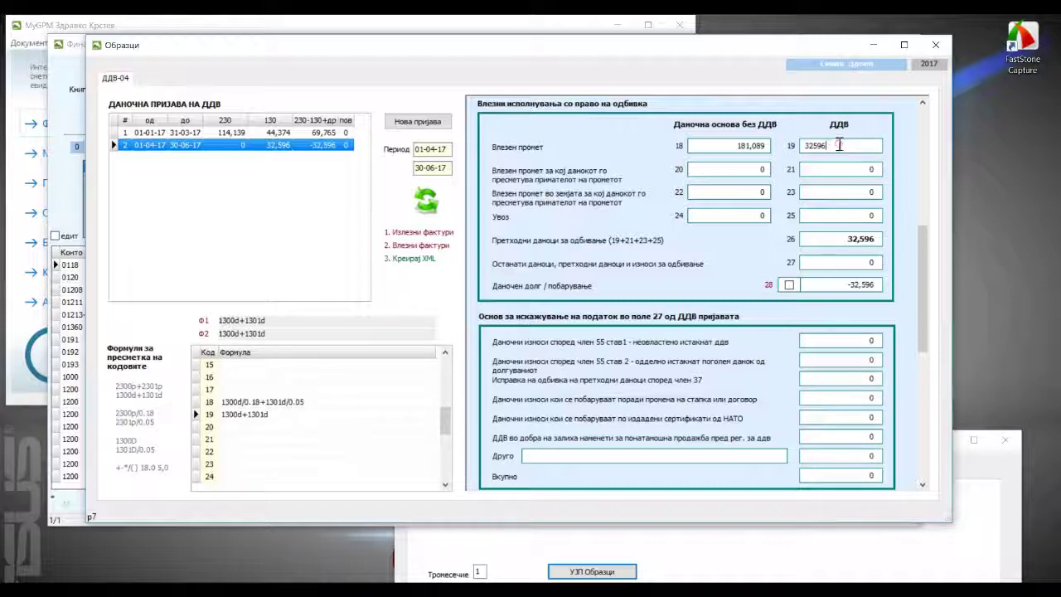
pyautogui.click(244, 415)
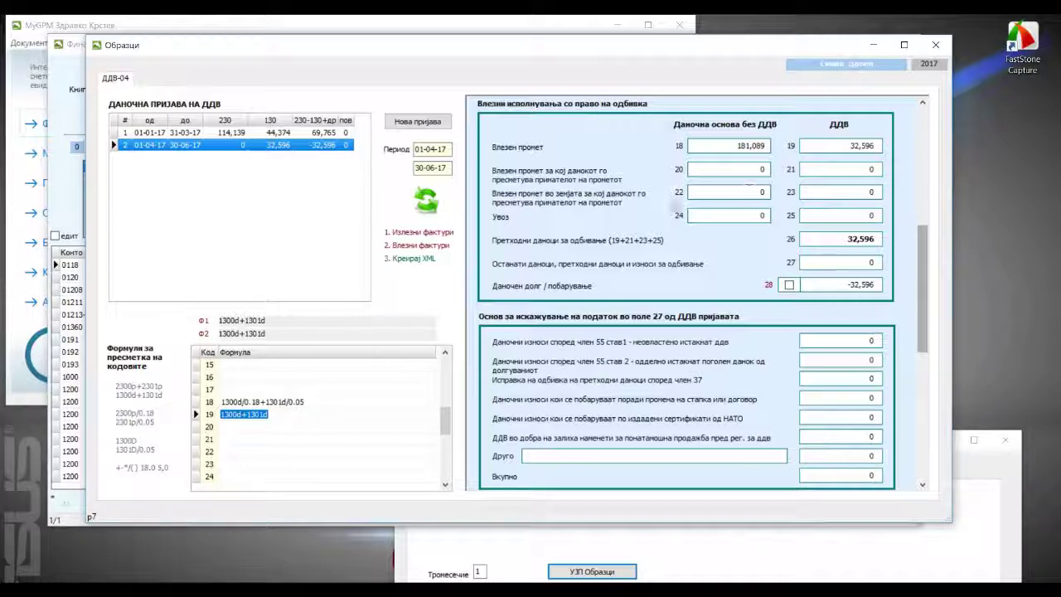
pyautogui.click(428, 204)
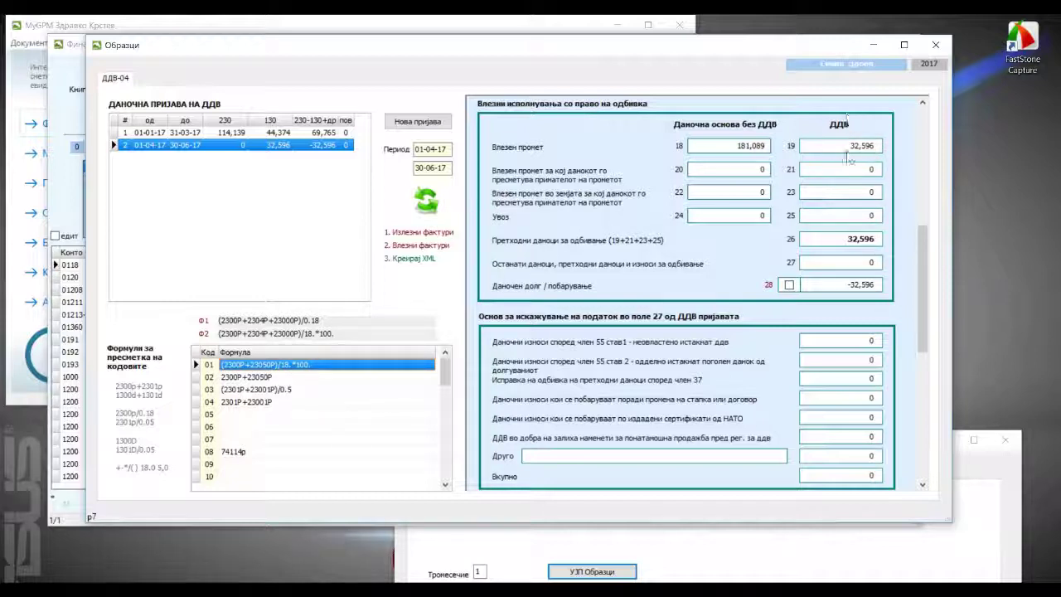
# Mark the second-quarter return's tax debt/claim in code 28 for a refund.
pyautogui.click(923, 103)
pyautogui.click(925, 103)
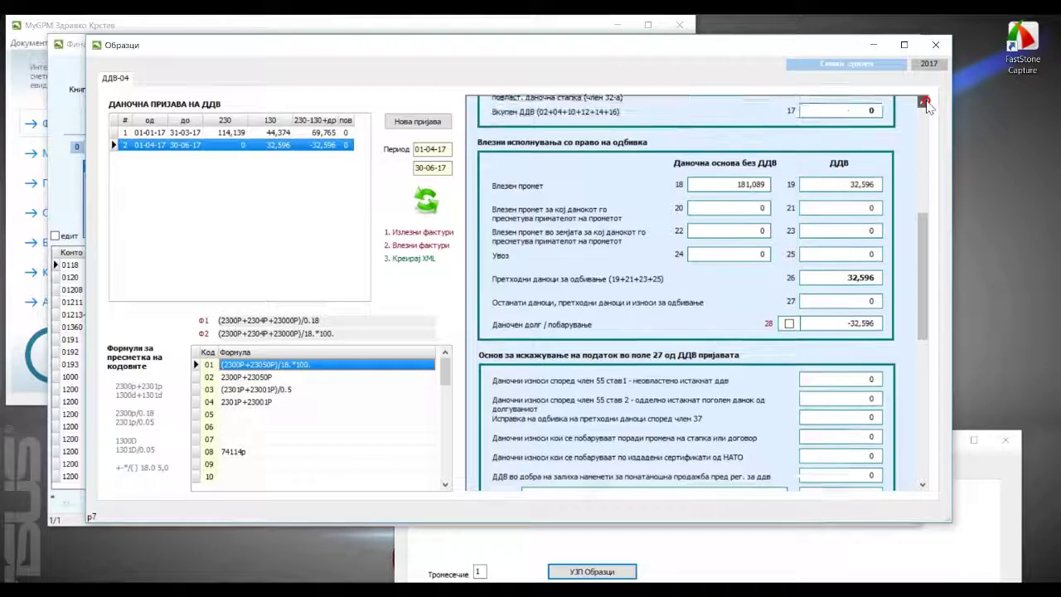
pyautogui.click(859, 241)
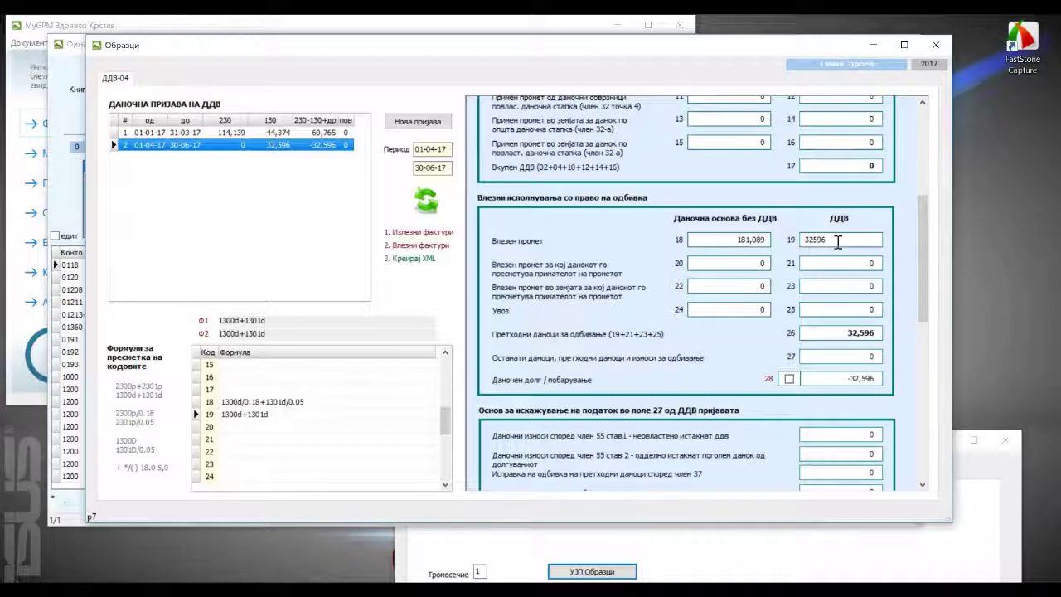
pyautogui.click(788, 378)
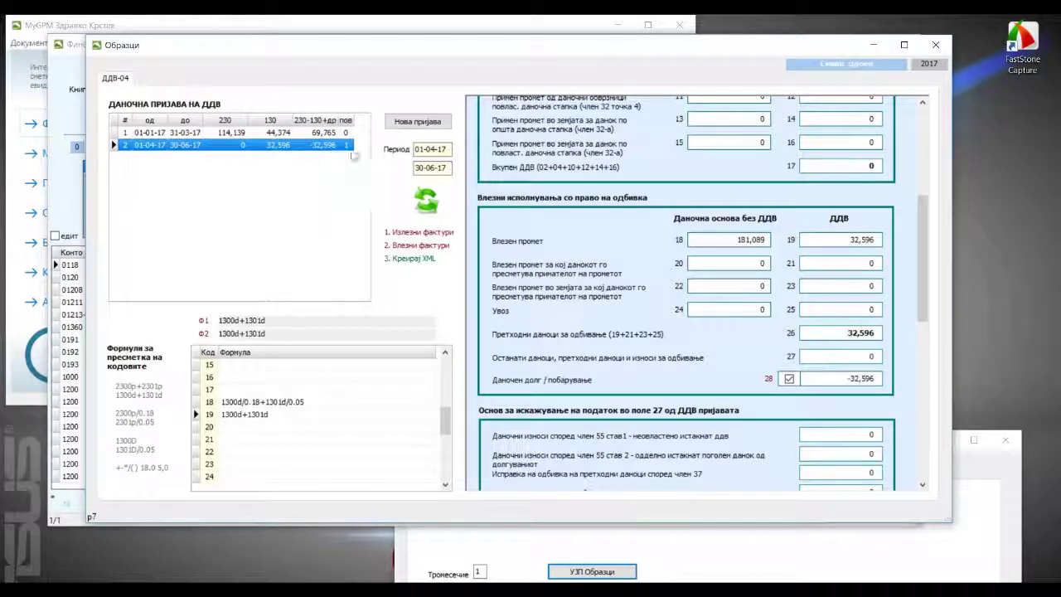
pyautogui.click(923, 485)
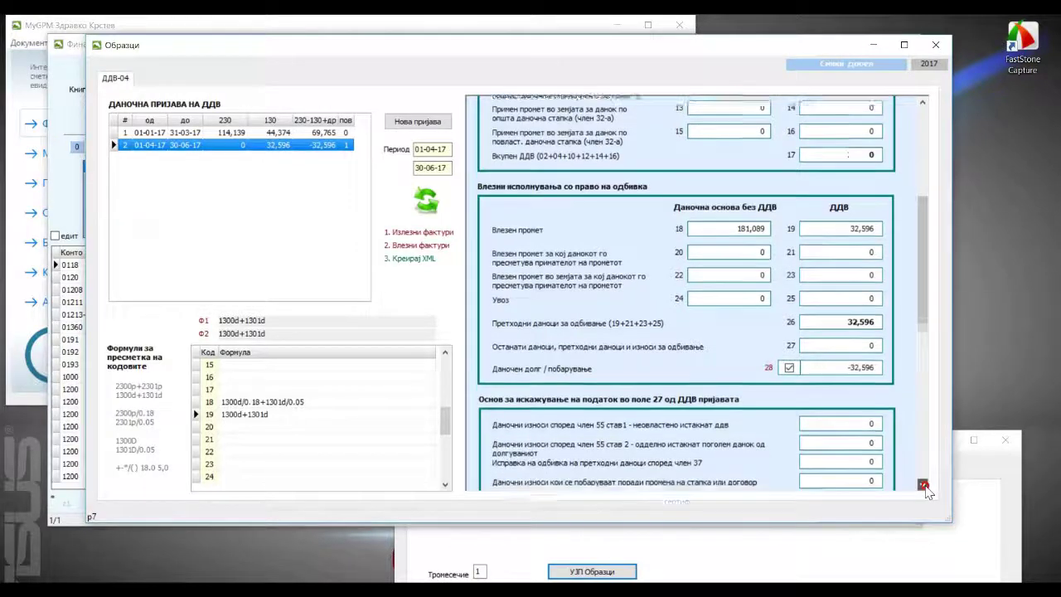
# Add an invoice row for VAT contained in goods inventory, entering the supplier's tax number and the supplier name ksdjkl.
pyautogui.click(923, 486)
pyautogui.click(419, 259)
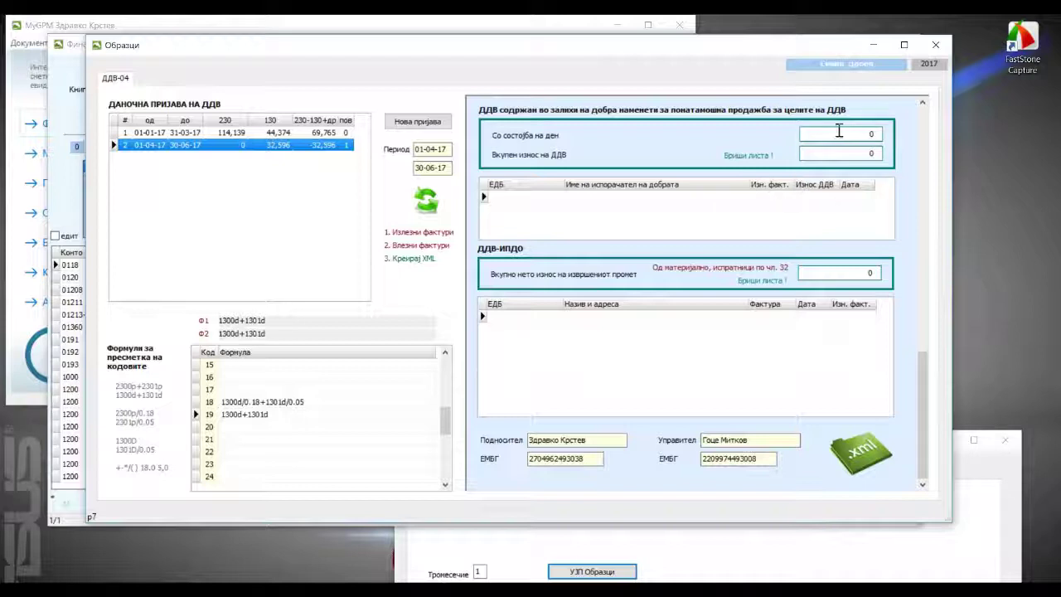
pyautogui.click(836, 155)
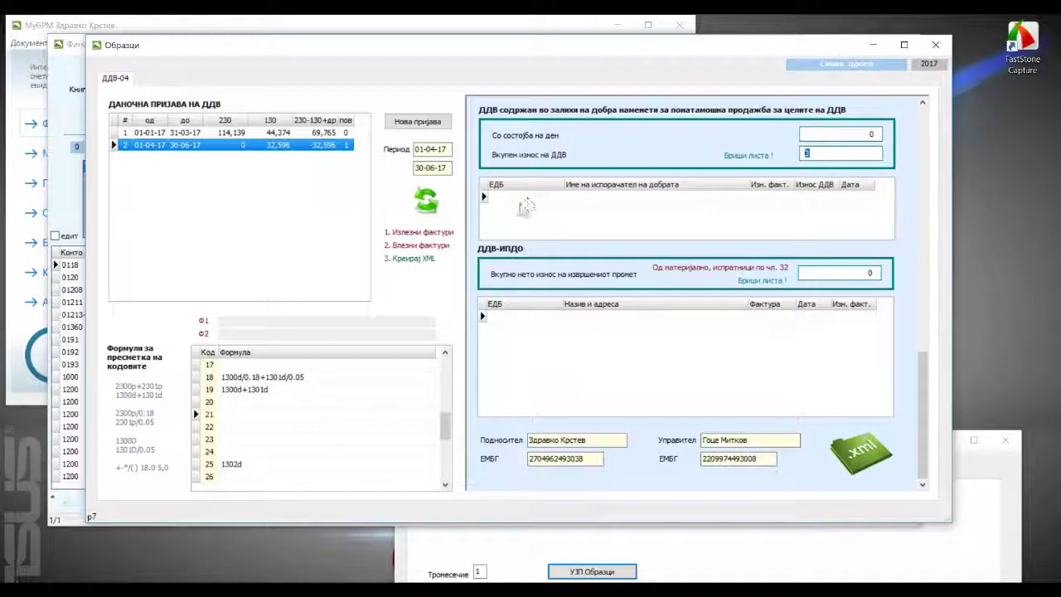
pyautogui.click(524, 197)
pyautogui.write('5555')
pyautogui.press('Tab')
pyautogui.write('ksdjkl')
pyautogui.press('Tab')
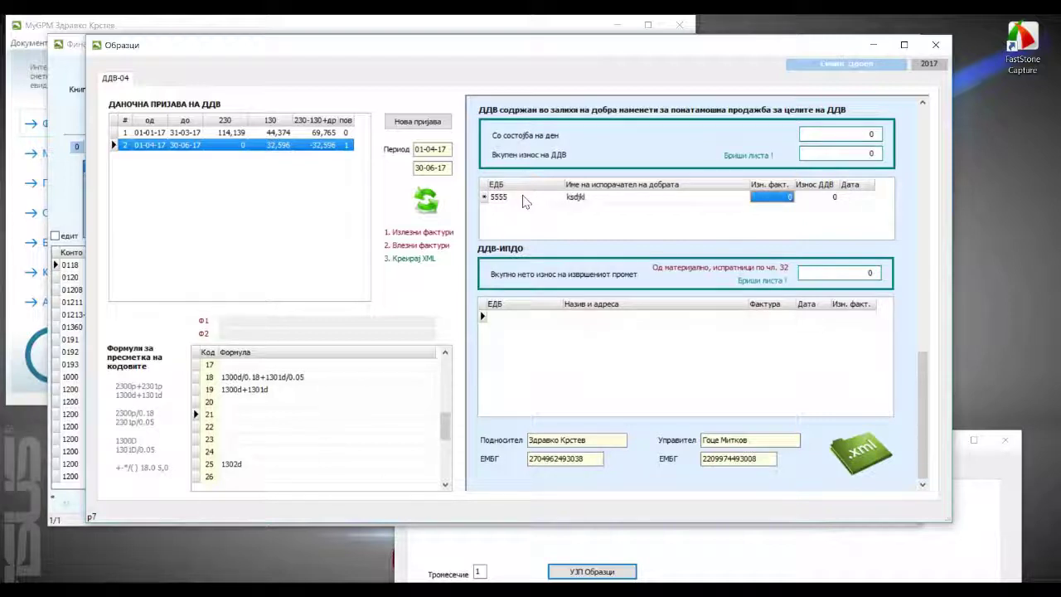
# Complete the supplier's invoice row with invoice amount 1,180, VAT amount 180 and date 10-02-17.
pyautogui.write('1')
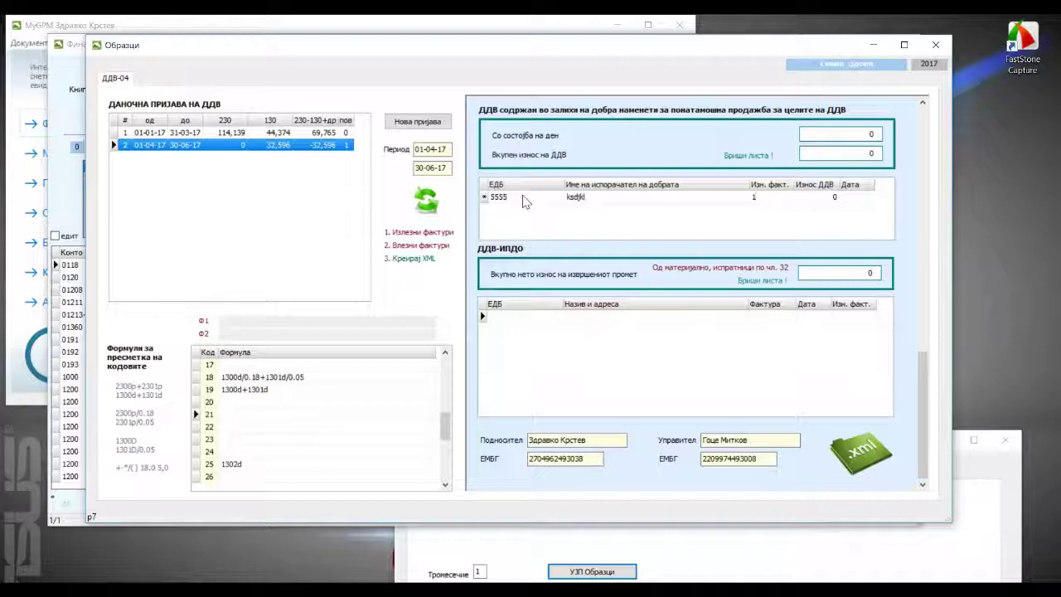
pyautogui.write('188')
pyautogui.press('Tab')
pyautogui.write('180')
pyautogui.press('Tab')
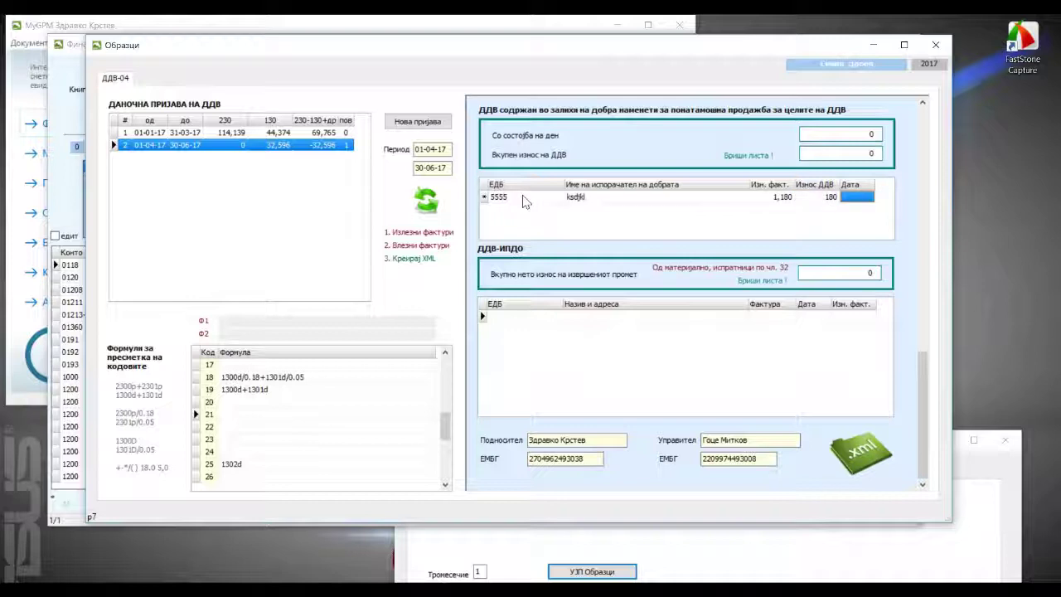
pyautogui.write('10-02-17')
pyautogui.press('Return')
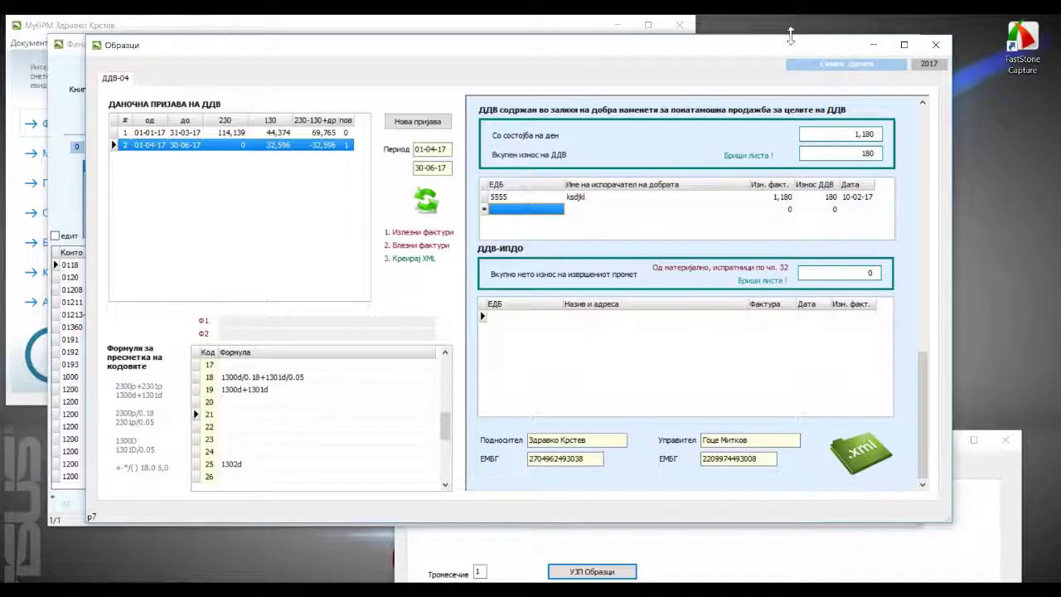
pyautogui.click(875, 137)
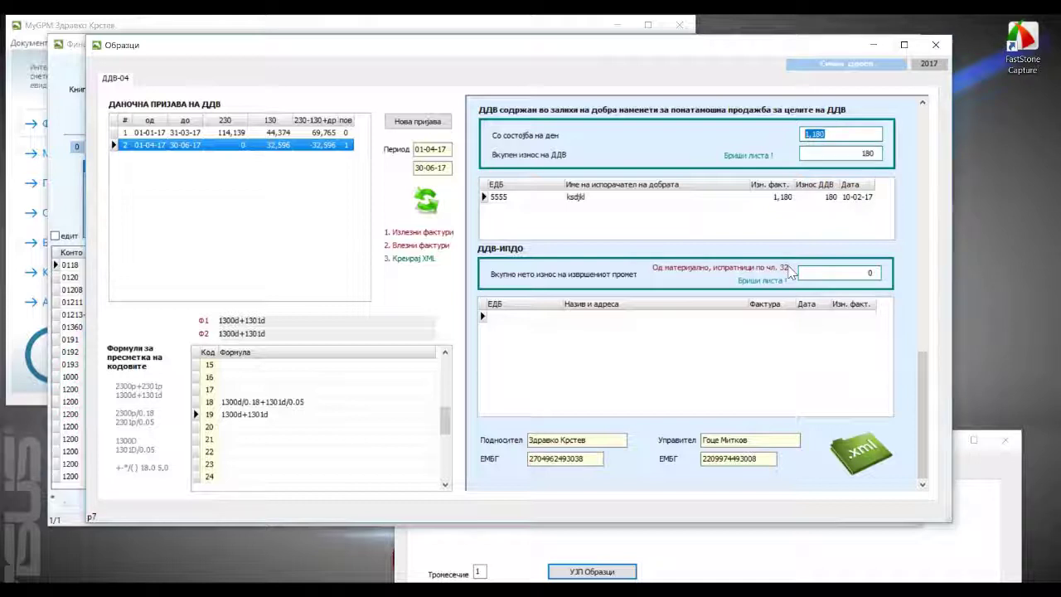
# Check the ЕМБГ fields of the submitter and the manager, and generate the second-quarter return's XML file.
pyautogui.moveTo(599, 459); pyautogui.dragTo(512, 458)
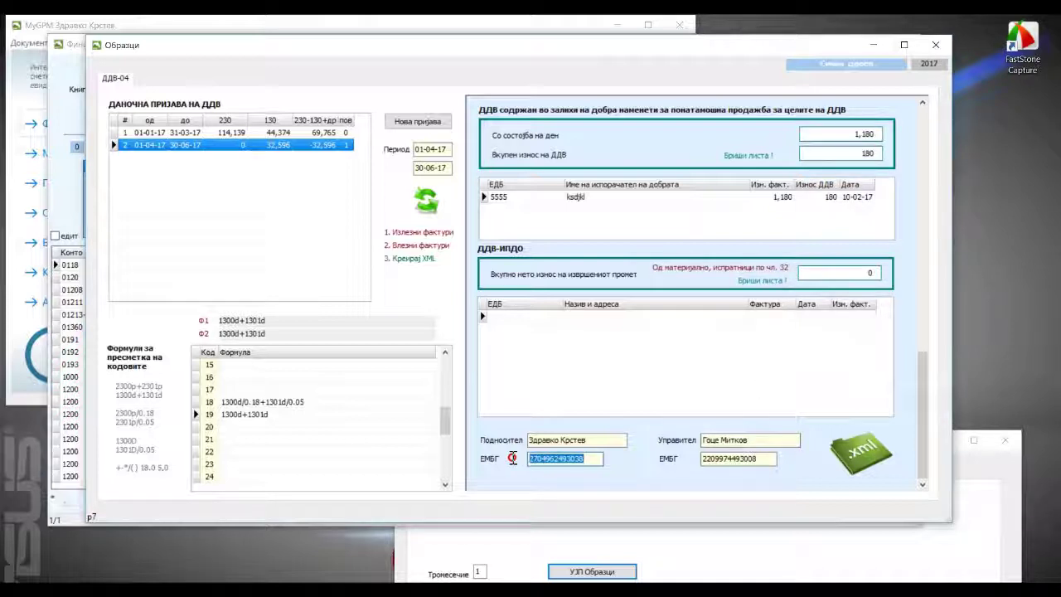
pyautogui.moveTo(779, 459); pyautogui.dragTo(691, 468)
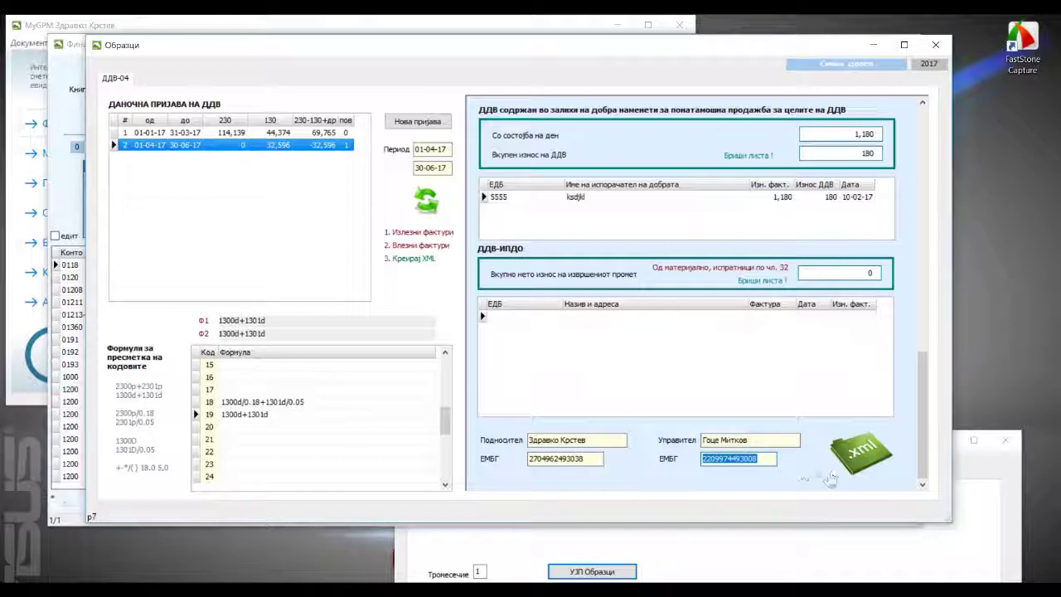
pyautogui.click(863, 458)
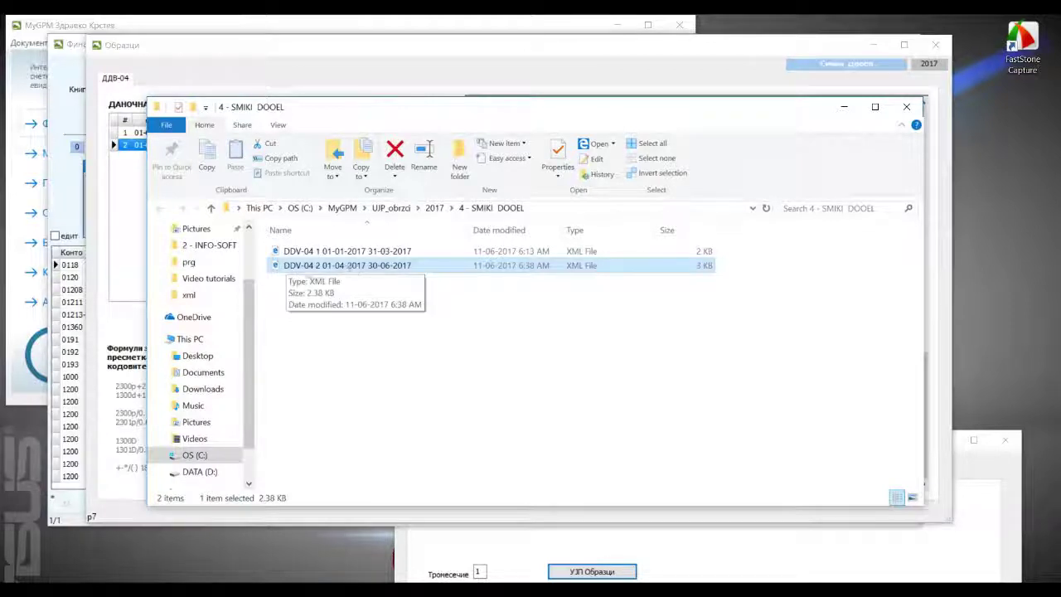
pyautogui.doubleClick(340, 270)
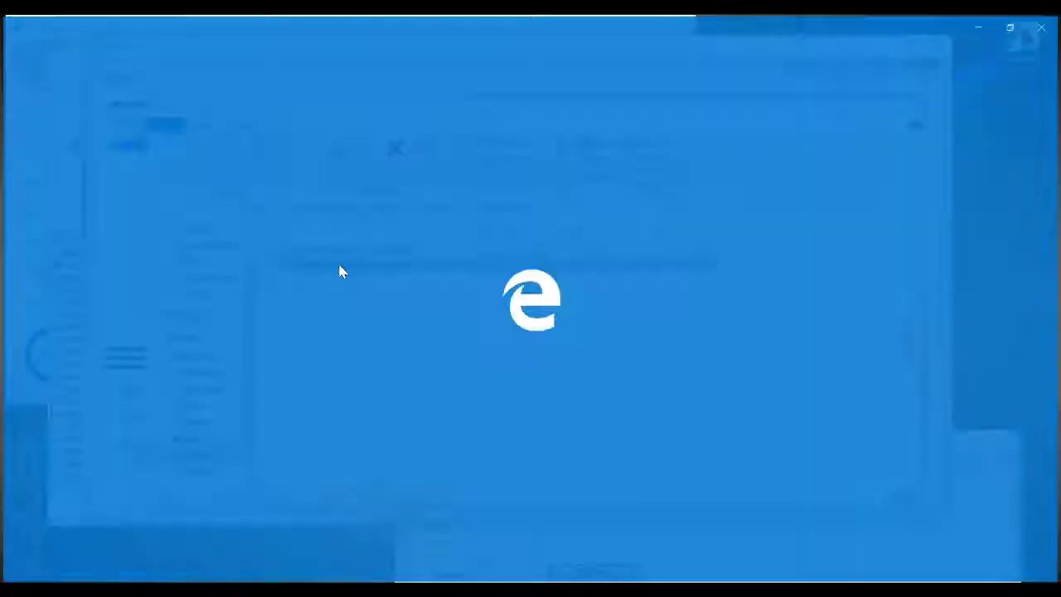
pyautogui.scroll(-5, 190, 185)
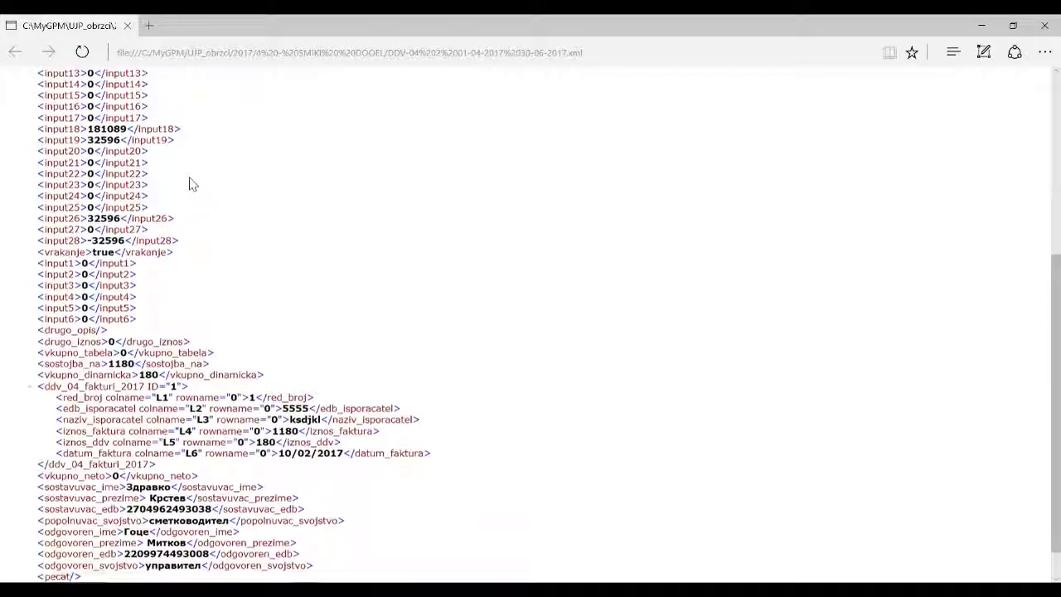
pyautogui.scroll(5, 207, 205)
pyautogui.scroll(-5, 204, 204)
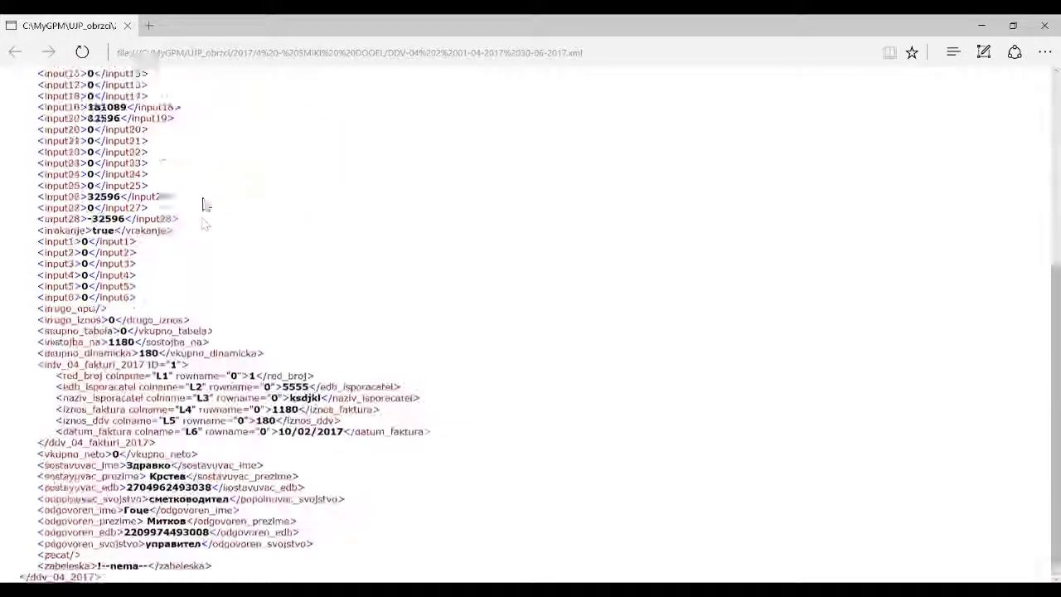
pyautogui.scroll(5, 185, 223)
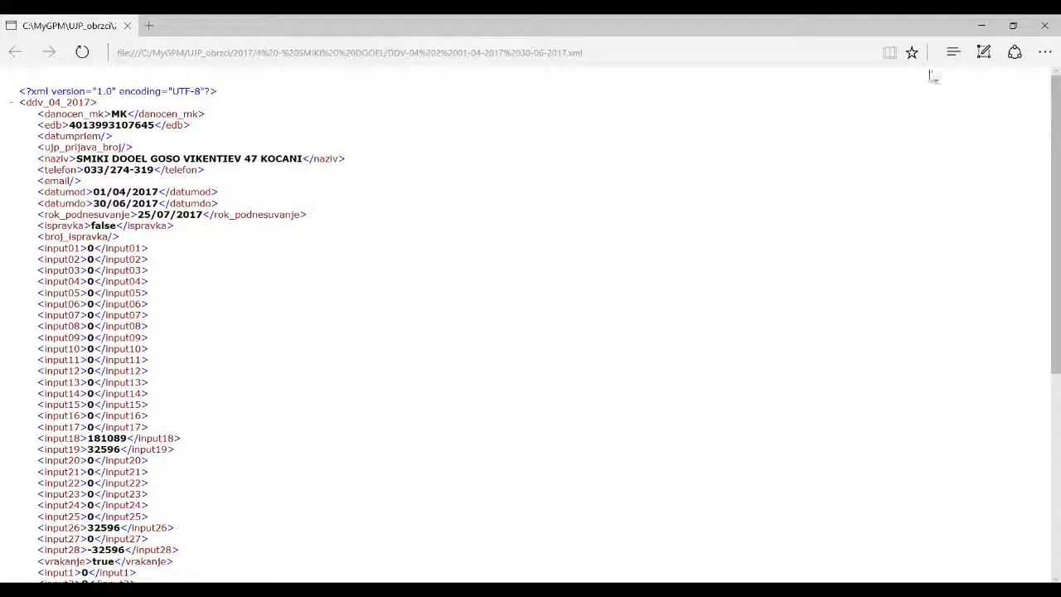
pyautogui.click(1045, 31)
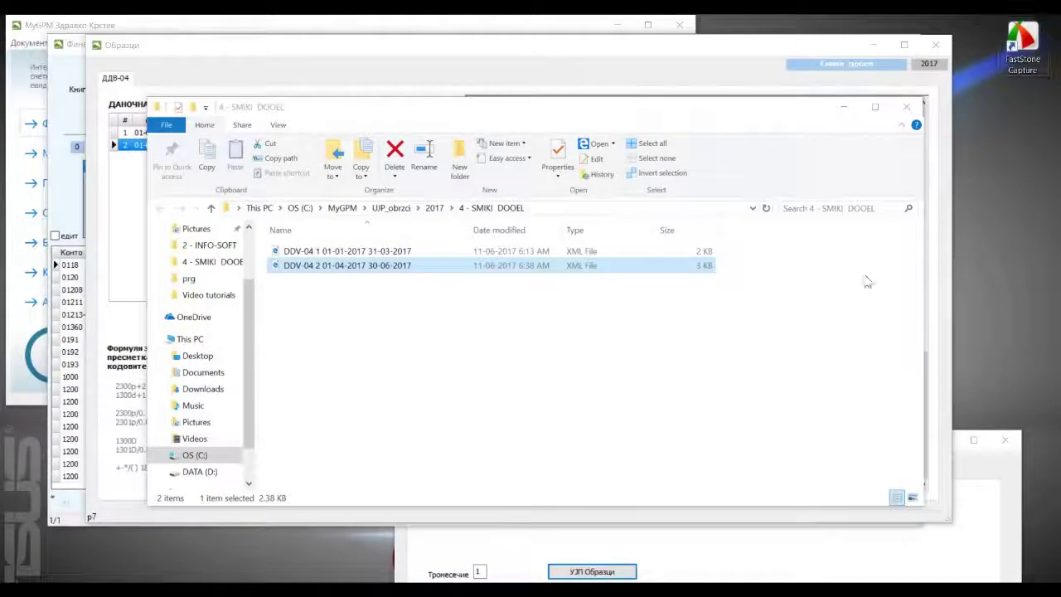